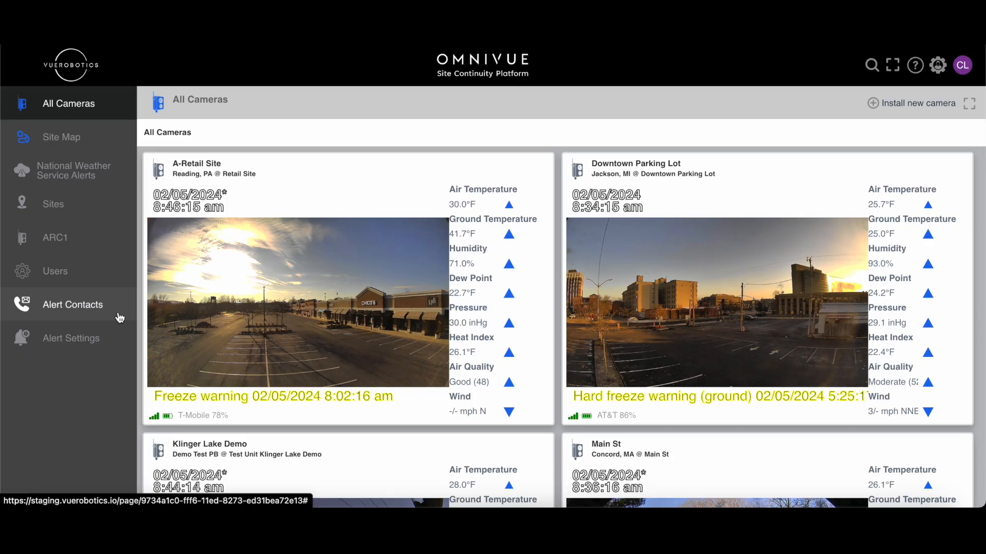
- Create a new alert contact of type Email and enter the contact's email address
left_click(119, 318)
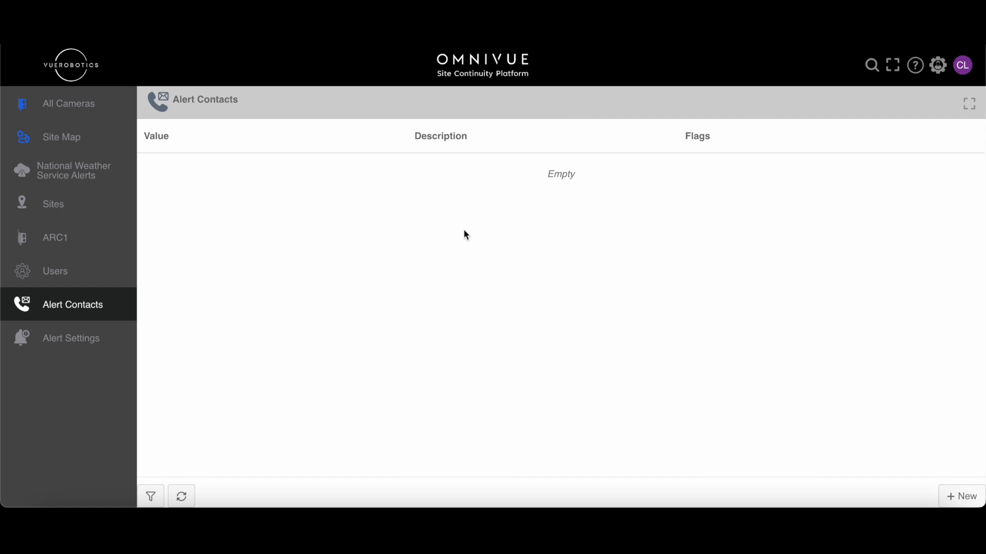
left_click(963, 498)
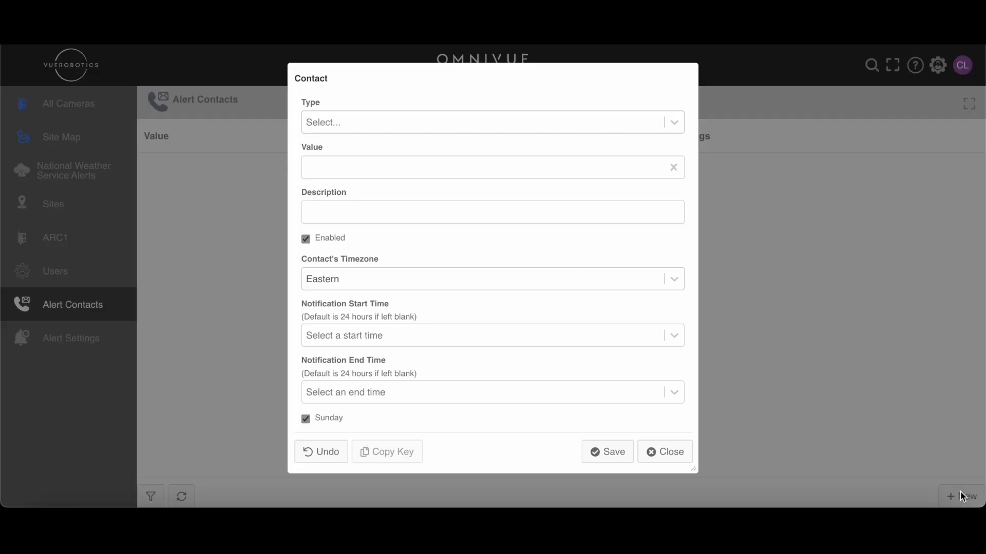
left_click(543, 126)
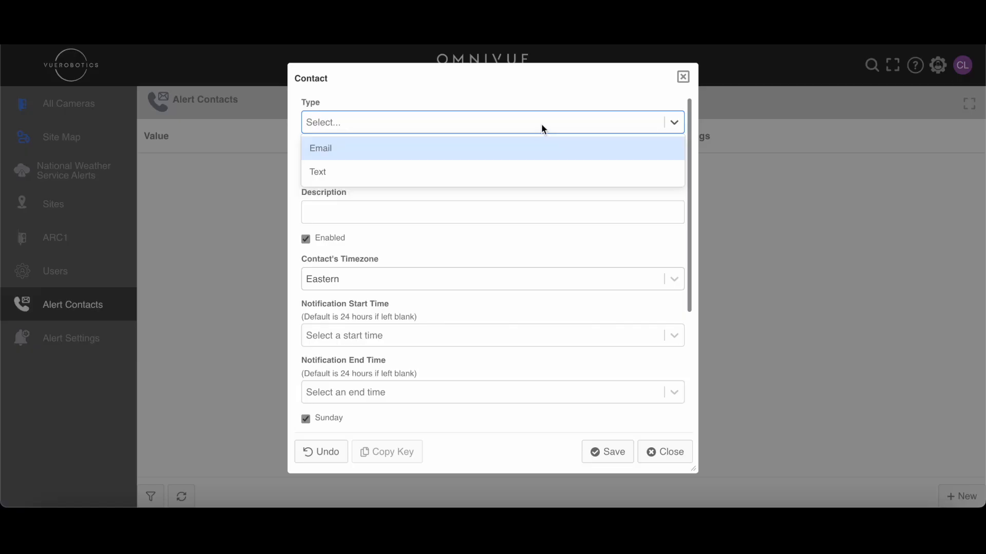
left_click(482, 154)
left_click(443, 166)
key("ctrl+v")
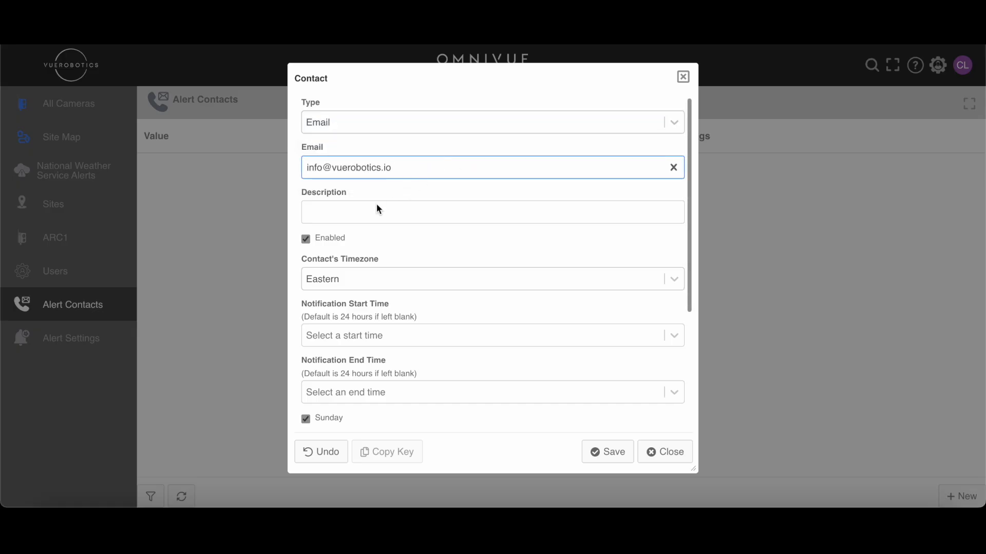
- Enter "Vue Test Email" as the new contact's description
left_click(369, 213)
type("Vue Test Email")
- Set the contact's notification start time to 05:00pm
scroll(347, 237, "down", 1)
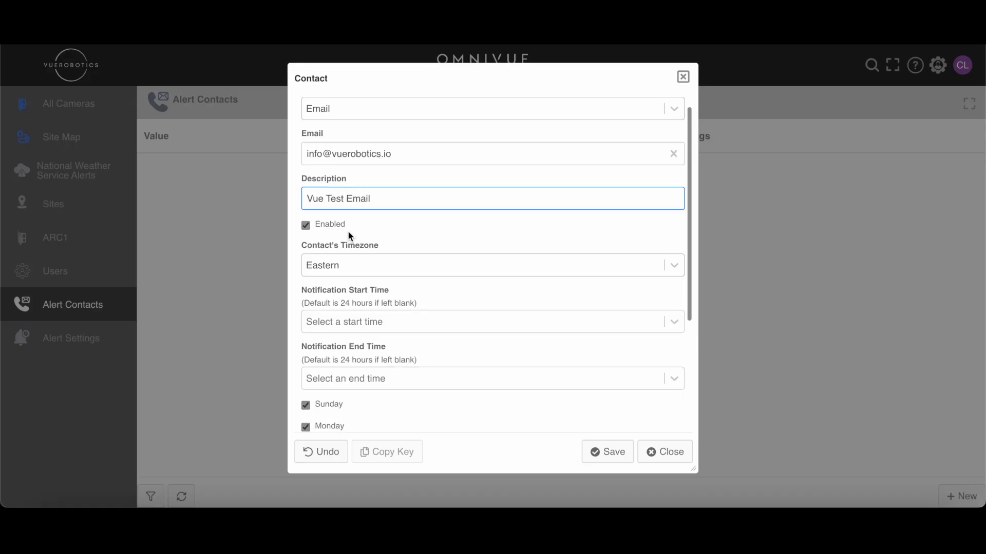
scroll(379, 249, "down", 3)
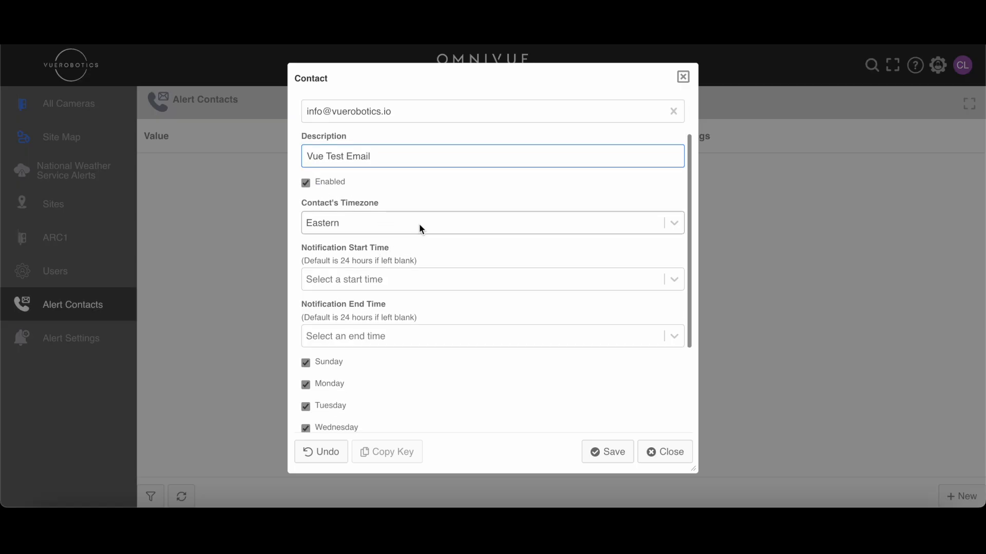
scroll(419, 223, "down", 4)
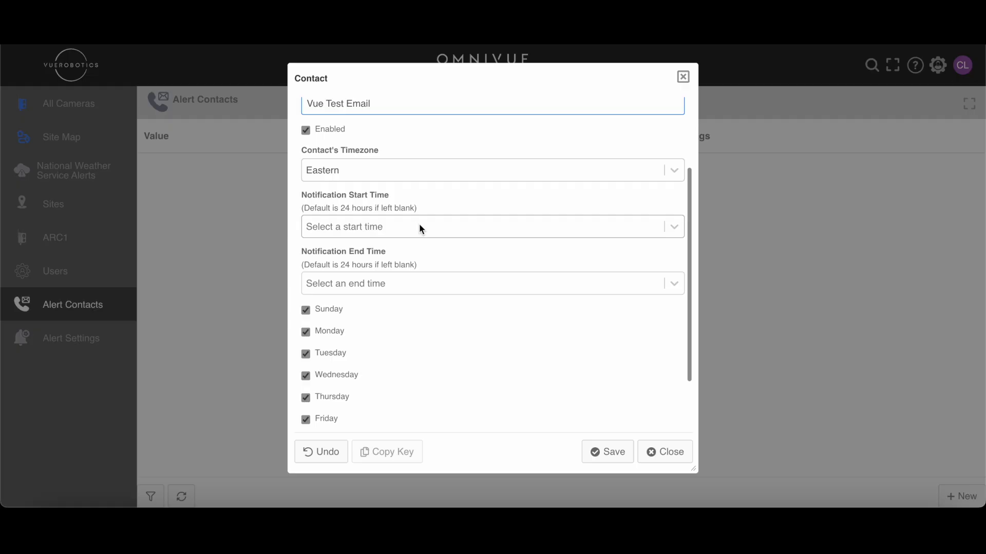
scroll(419, 224, "down", 1)
scroll(419, 224, "up", 2)
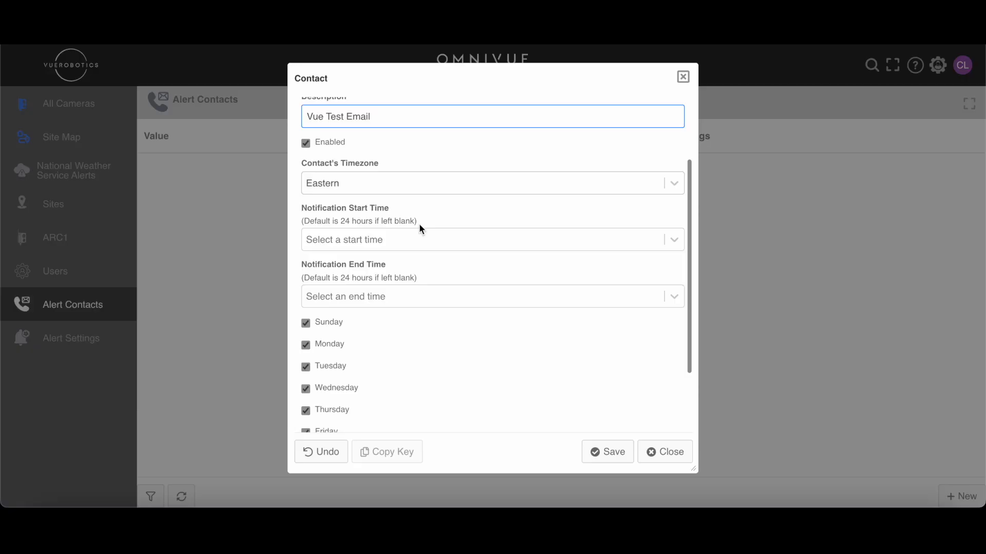
scroll(396, 271, "down", 2)
left_click(483, 189)
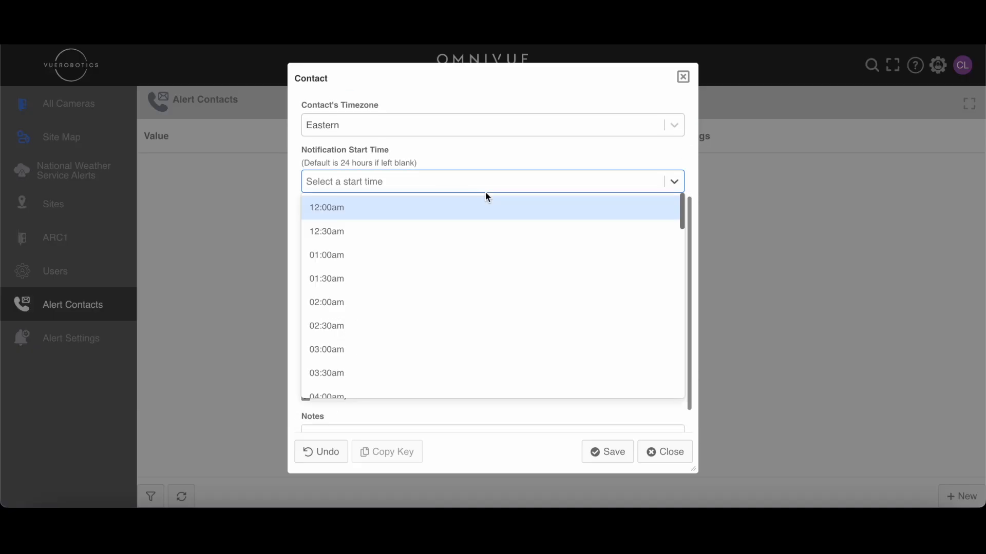
scroll(496, 165, "up", 2)
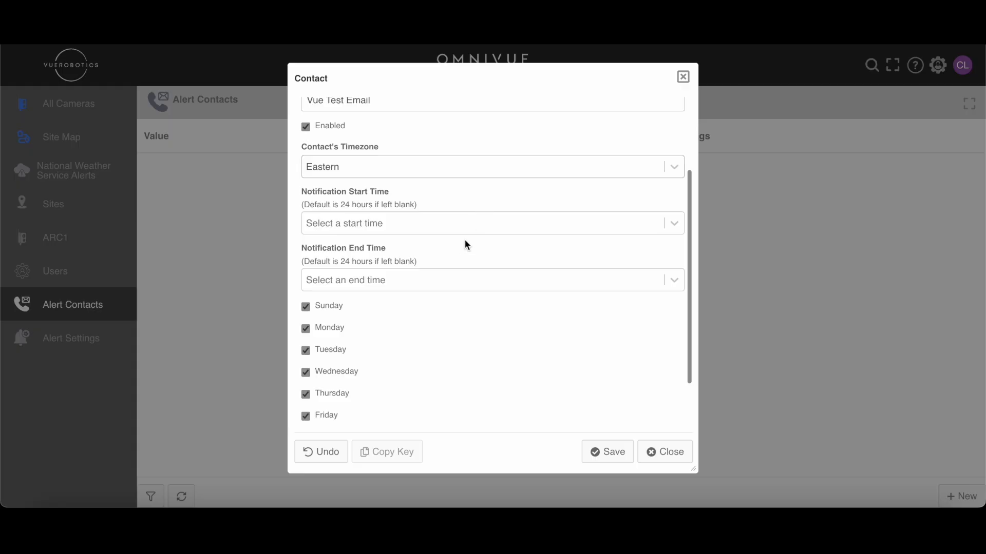
left_click(491, 225)
scroll(443, 362, "down", 10)
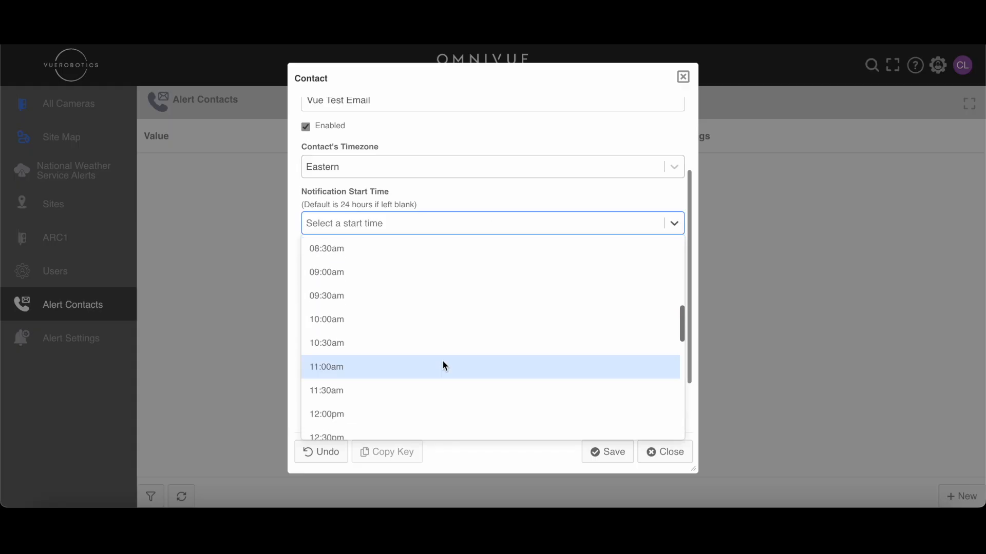
scroll(443, 365, "down", 2)
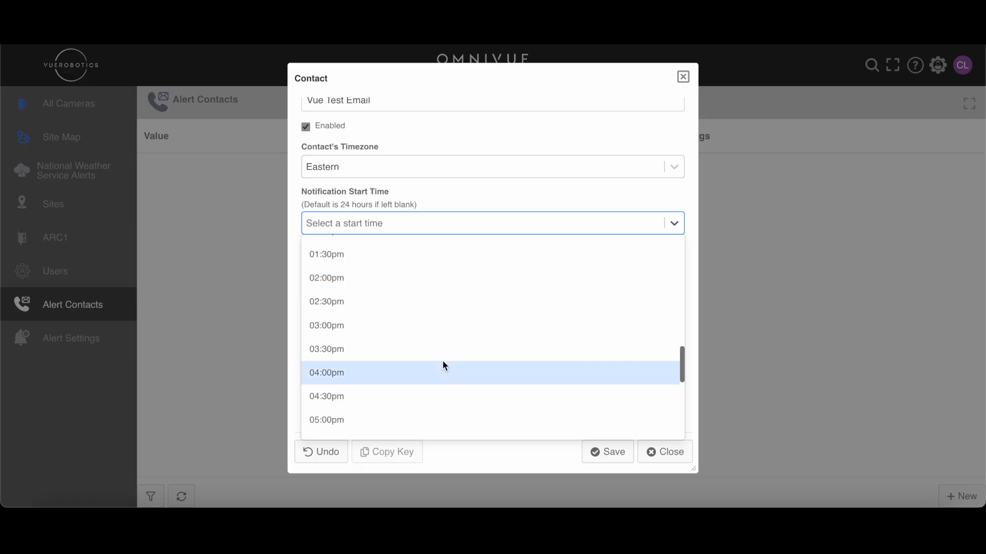
left_click(430, 404)
- Set the contact's notification end time to 08:00am and exclude Sunday and Saturday from the notification days
left_click(462, 281)
scroll(414, 429, "down", 3)
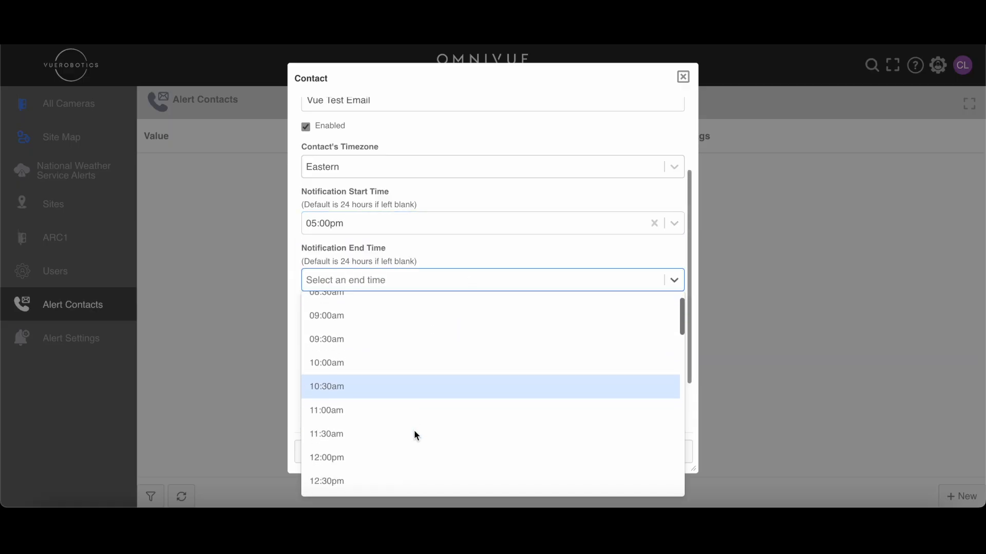
scroll(414, 429, "up", 3)
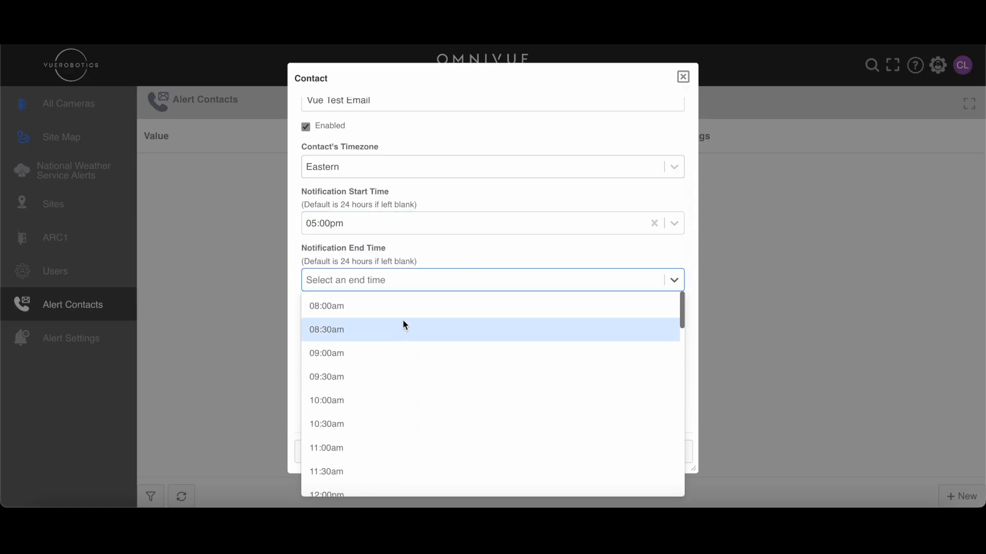
left_click(410, 305)
scroll(390, 334, "down", 1)
left_click(306, 274)
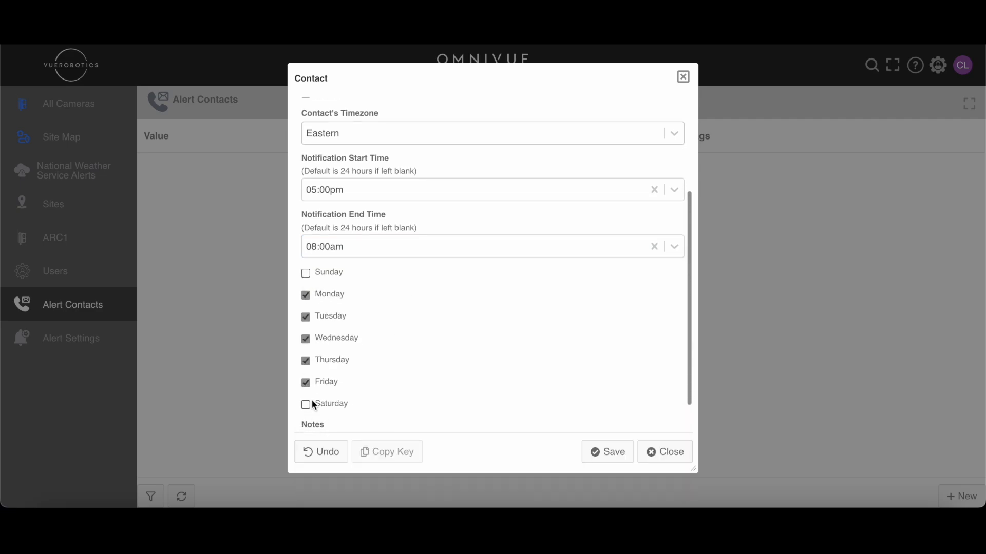
- Add the note "Evening Shift" to the contact and save it
scroll(443, 335, "up", 3)
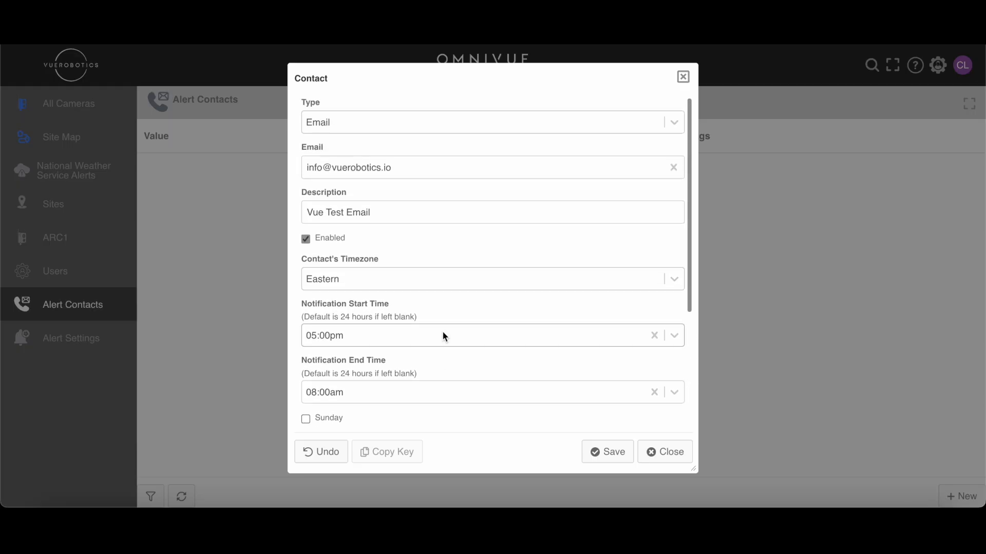
scroll(443, 333, "down", 2)
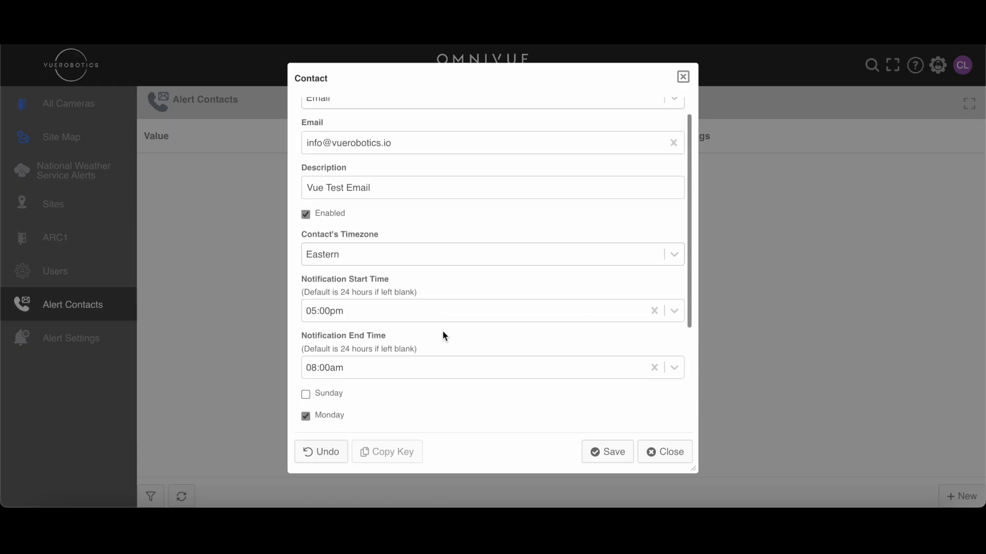
scroll(443, 336, "down", 1)
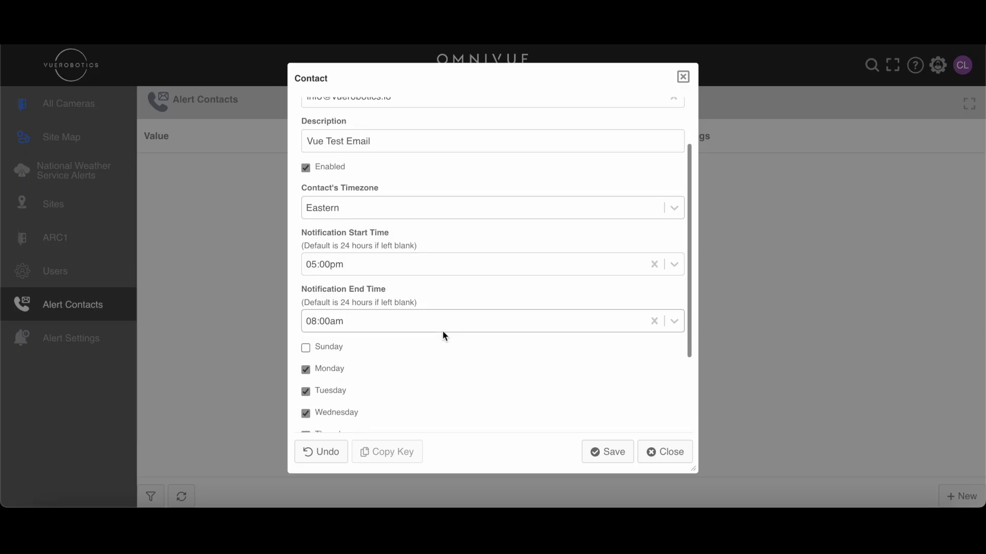
scroll(444, 334, "down", 2)
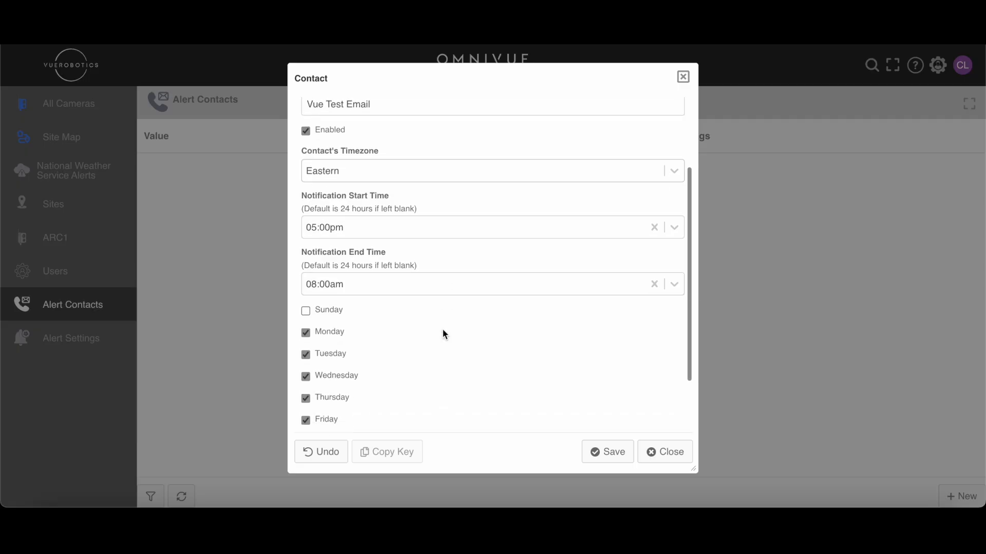
scroll(445, 334, "down", 3)
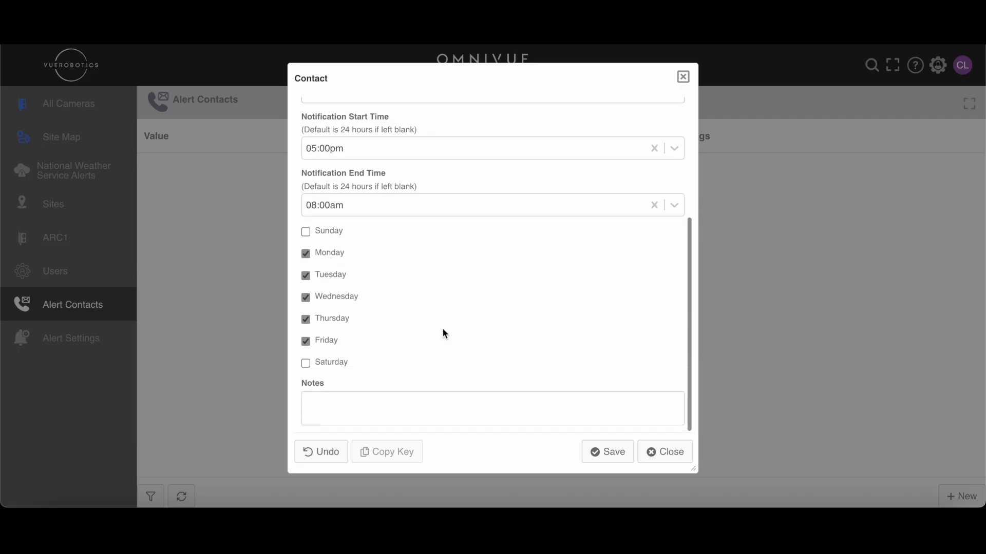
left_click(386, 409)
type("Even")
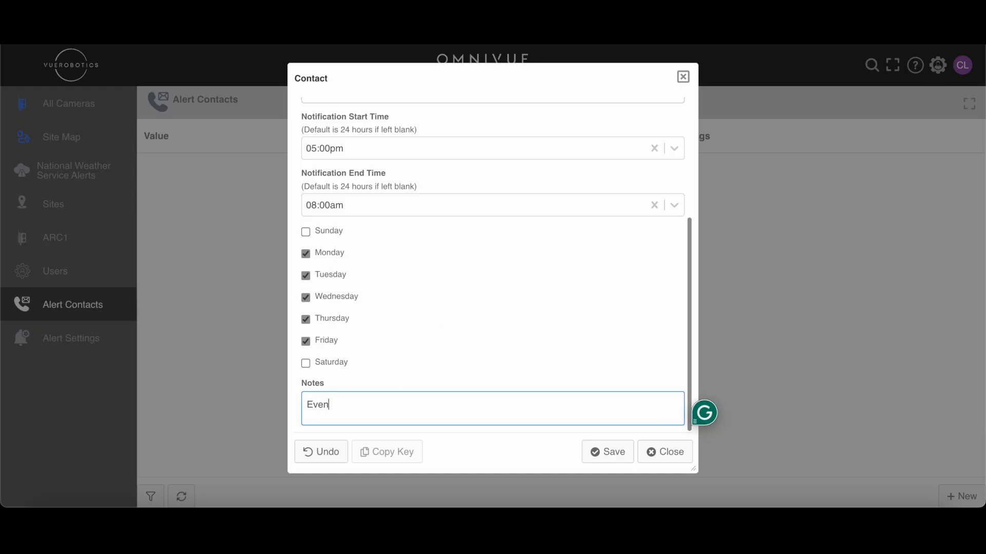
type("ing Shift")
left_click(599, 453)
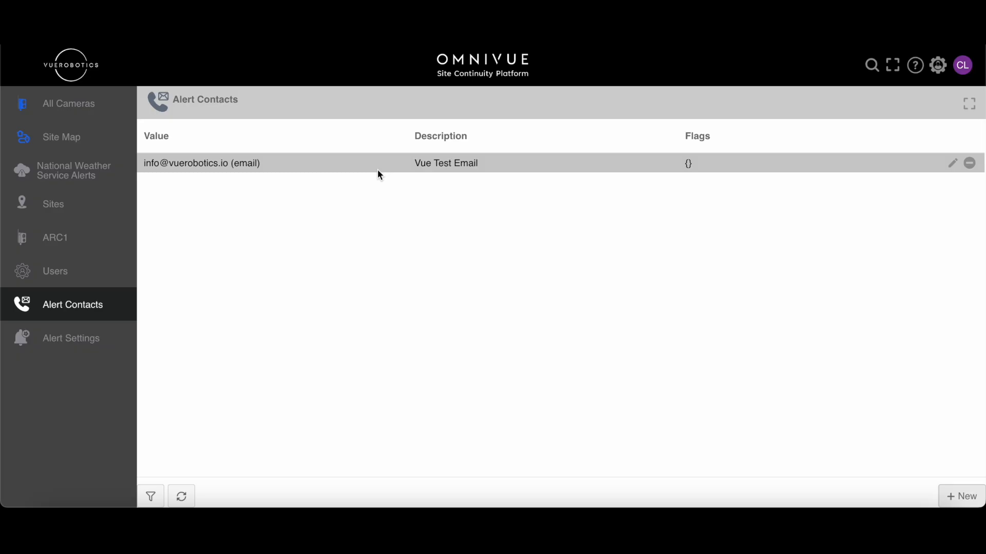
mouse_move(380, 175)
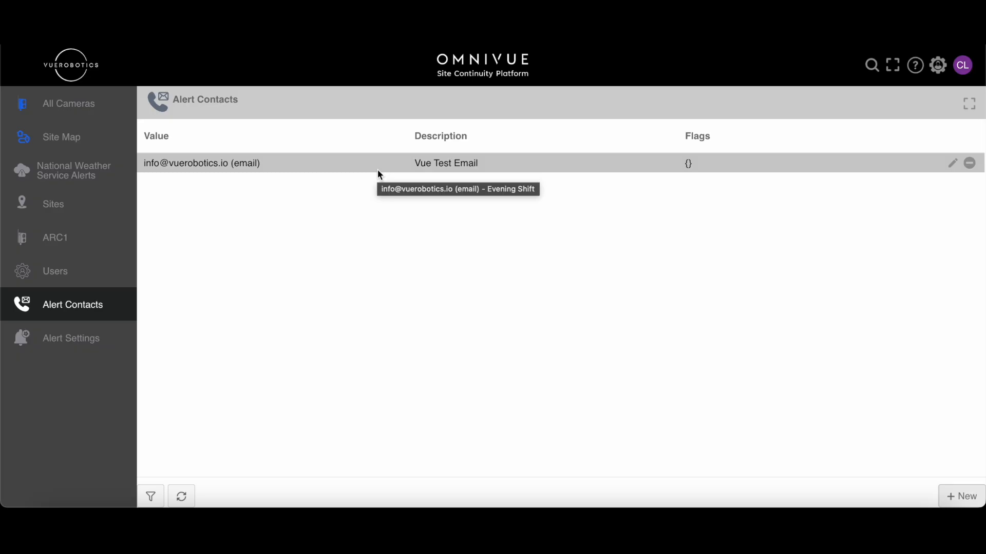
left_click(963, 496)
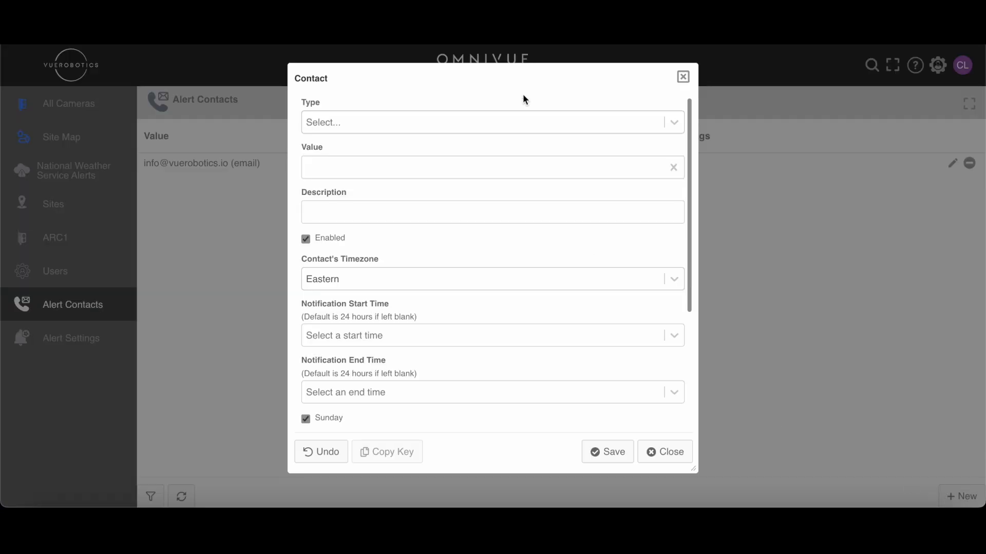
left_click(538, 122)
left_click(511, 172)
left_click(511, 170)
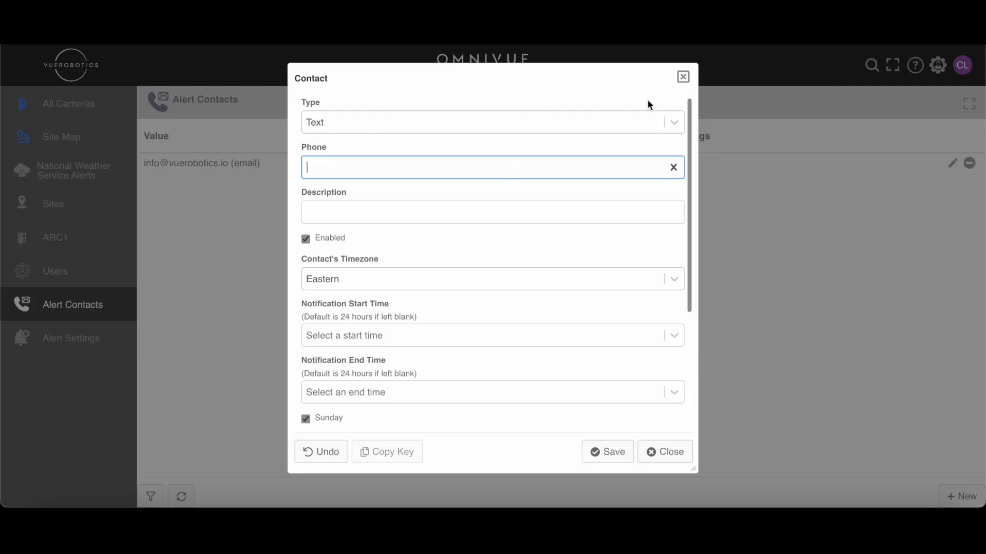
left_click(683, 77)
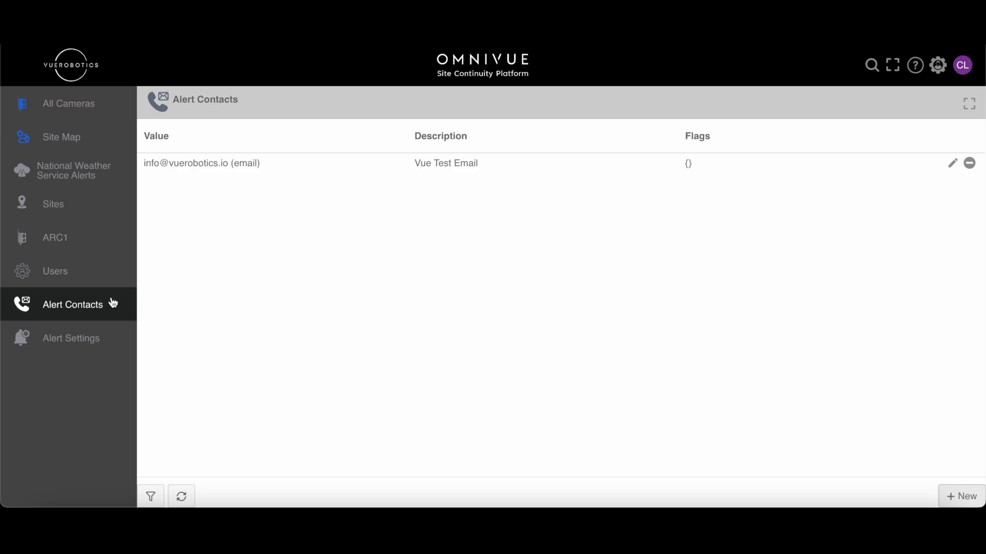
- Go to the alert settings and view the details of the first Michigan County Road notification, closing it without changes
left_click(91, 343)
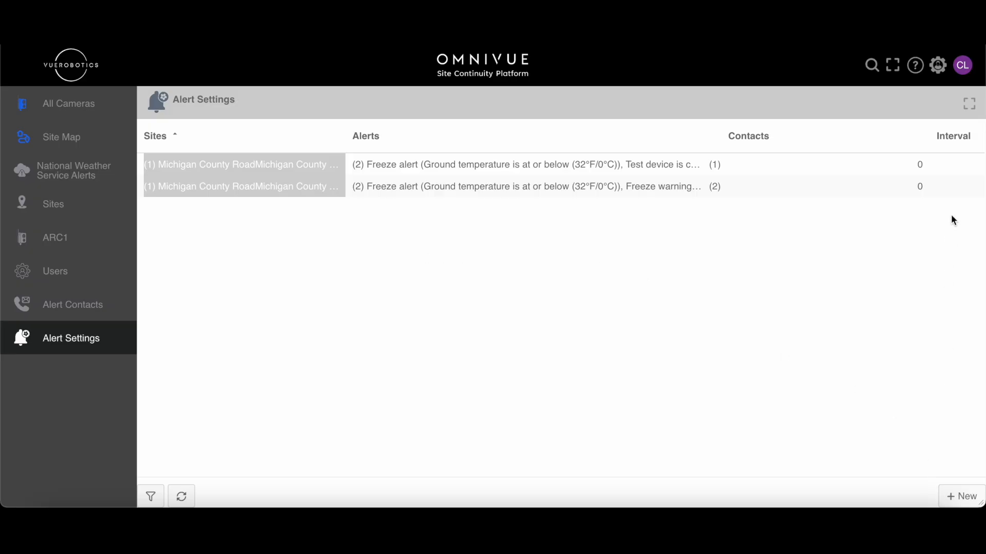
left_click(970, 168)
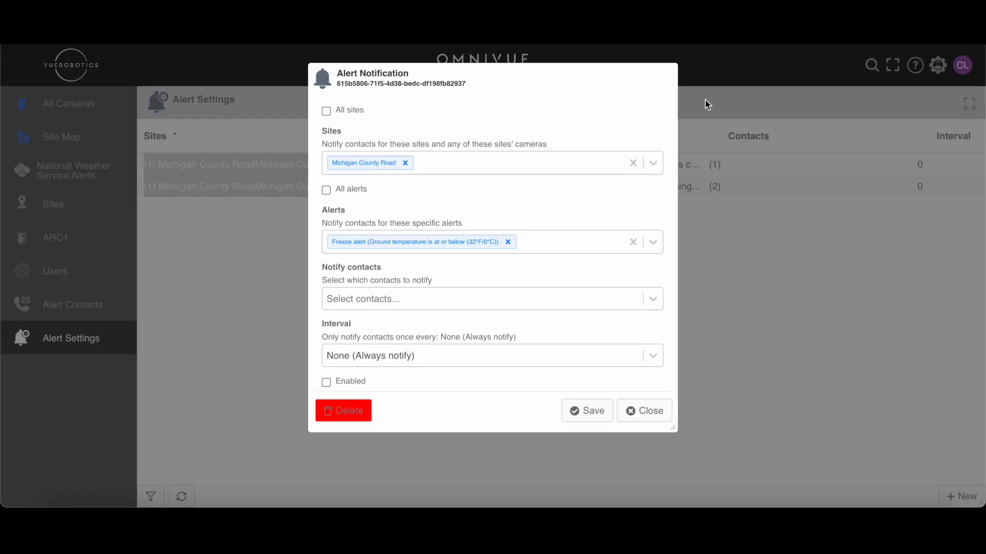
left_click(662, 78)
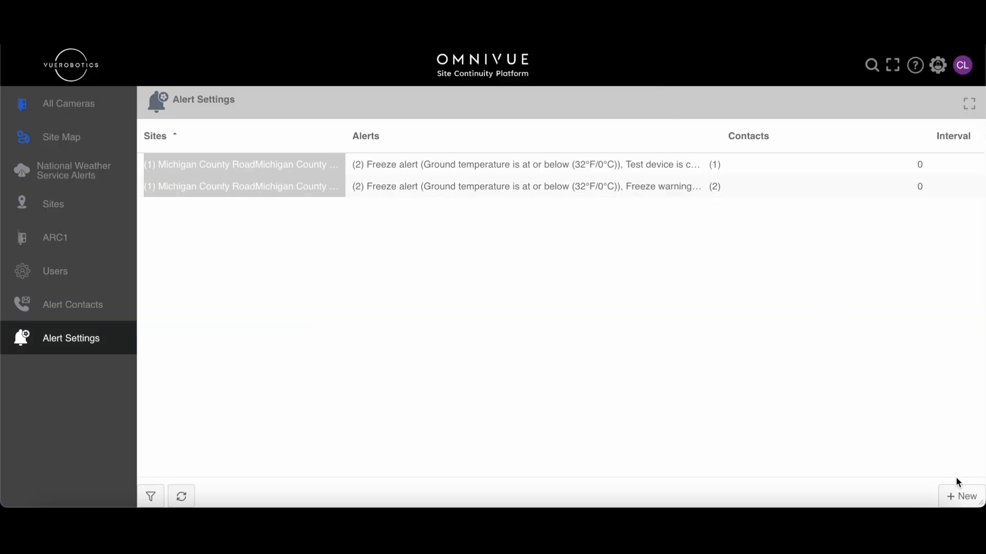
- Start a new alert notification and turn off both the All sites and All alerts options
left_click(968, 500)
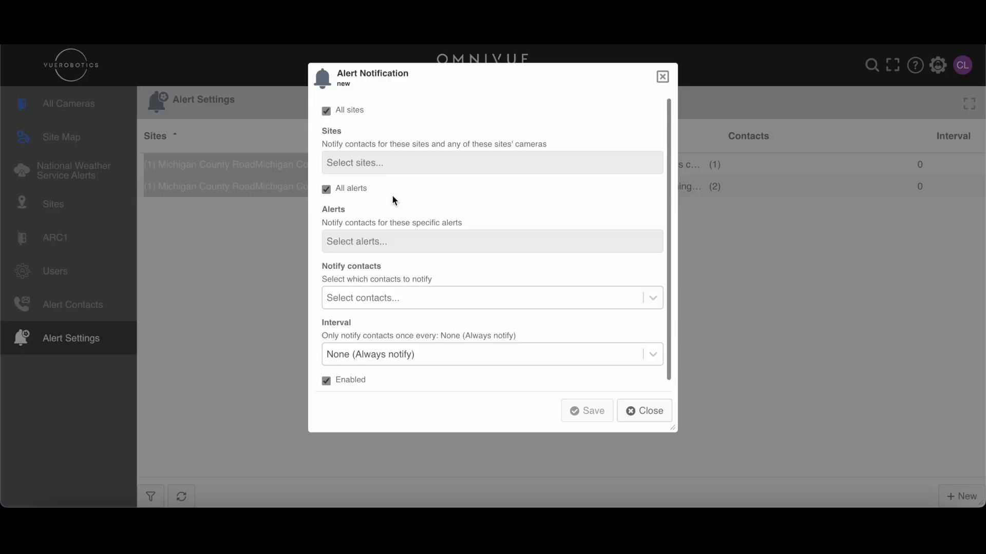
left_click(326, 112)
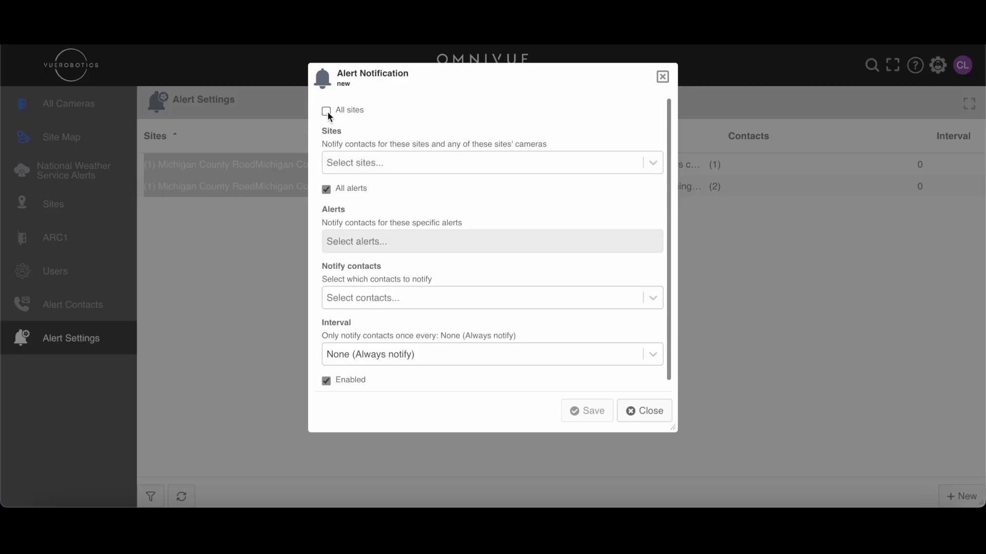
left_click(327, 190)
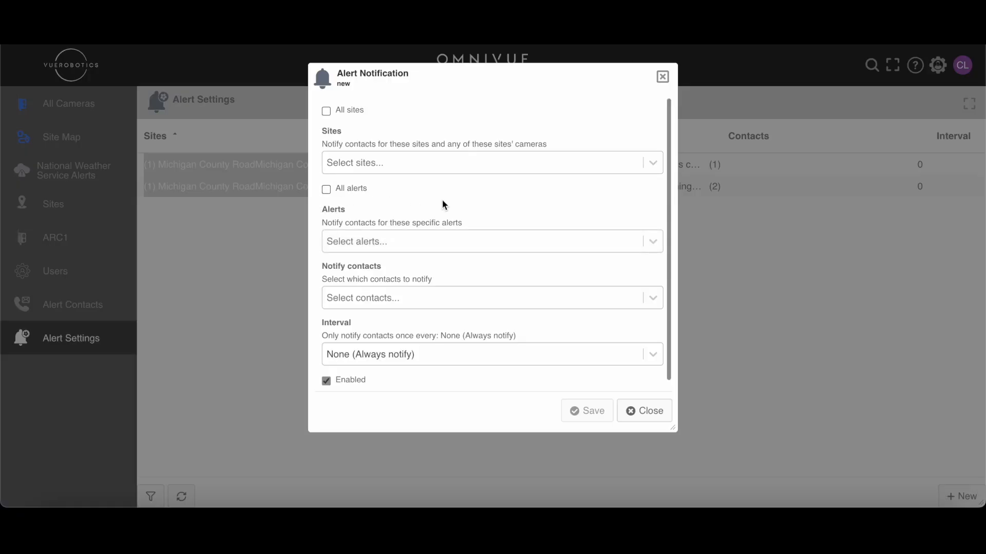
- Look through the specific alerts available for the new notification without choosing any
left_click(463, 239)
scroll(461, 308, "down", 1)
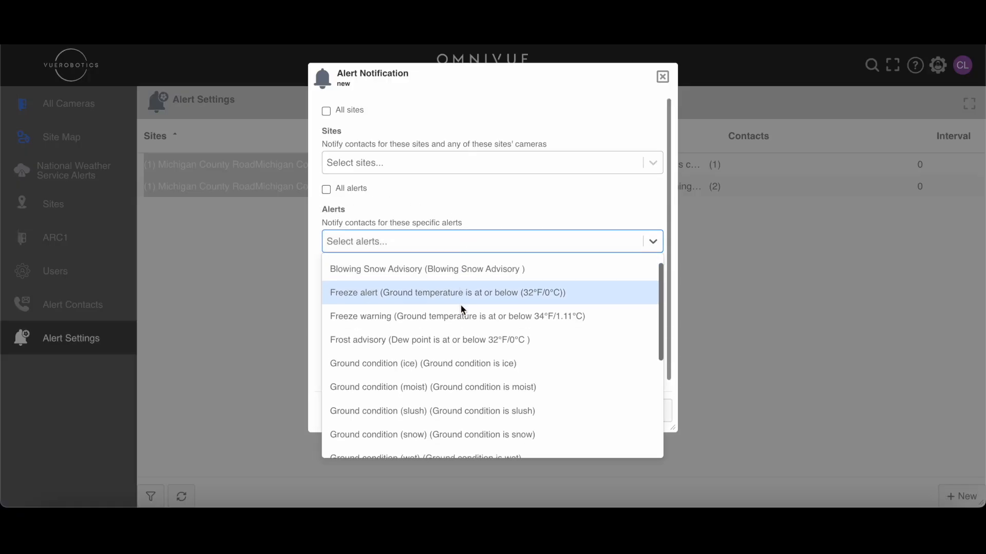
scroll(461, 304, "down", 5)
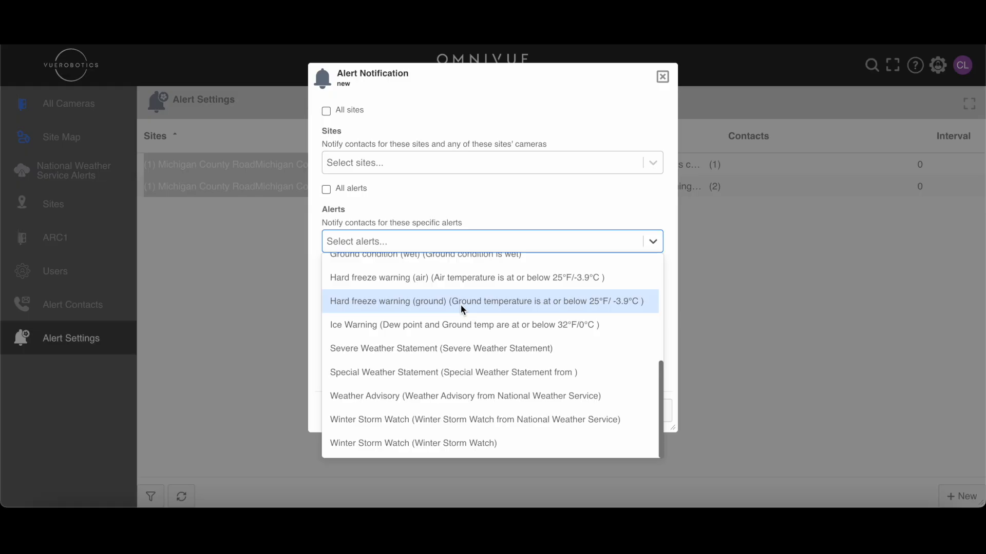
scroll(460, 304, "up", 6)
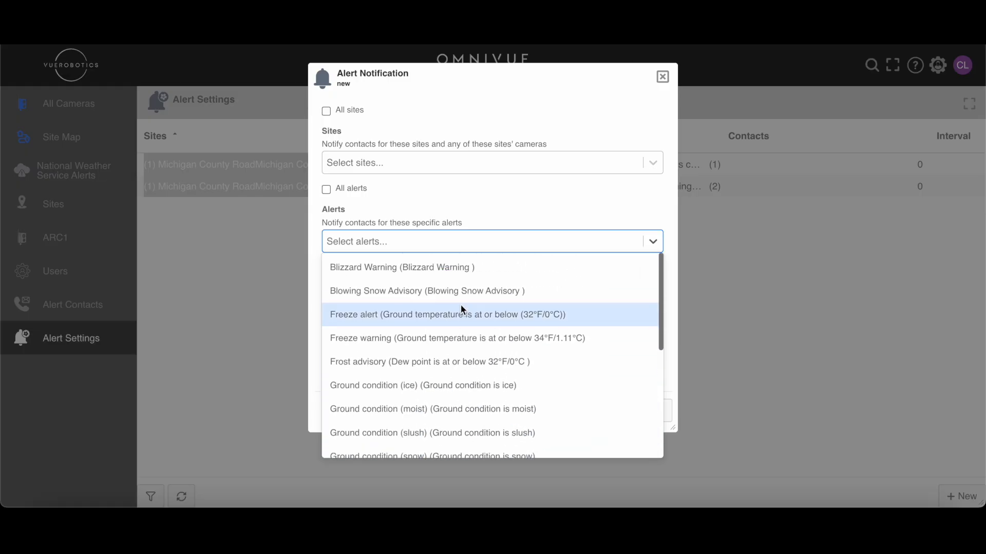
left_click(456, 194)
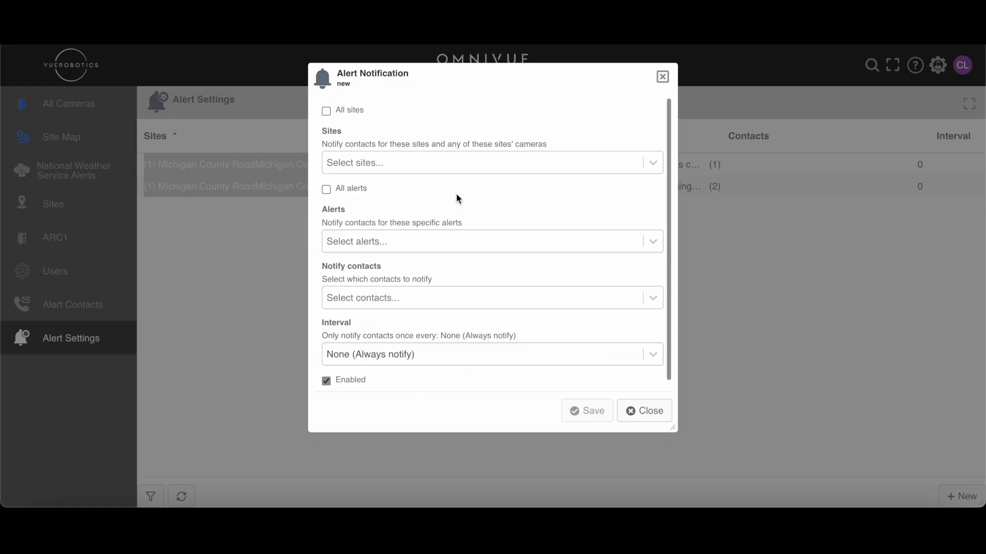
- Add Logistics Center as the notification's site, keeping the All sites option off
left_click(326, 111)
left_click(326, 111)
left_click(508, 163)
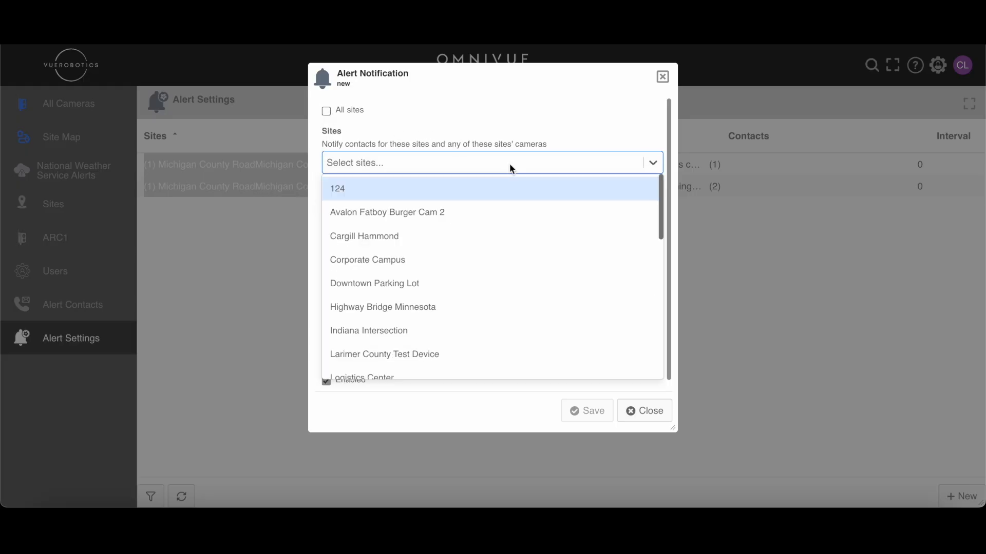
scroll(492, 223, "down", 2)
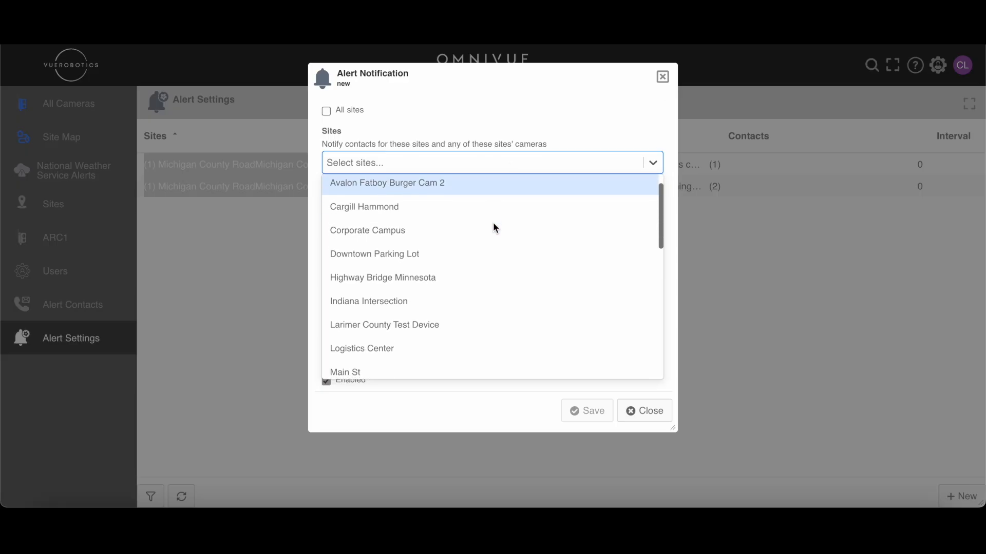
scroll(495, 228, "up", 3)
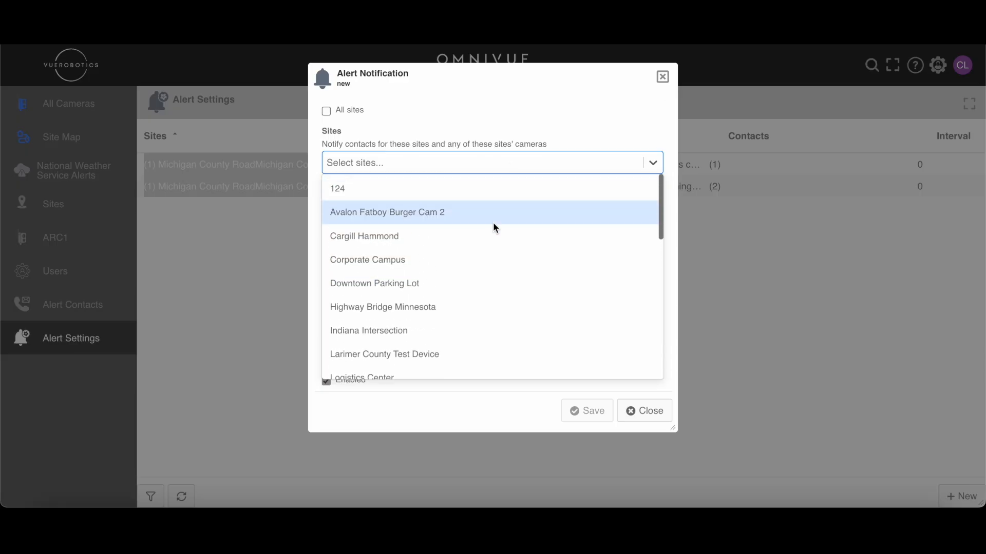
scroll(478, 276, "down", 1)
scroll(479, 275, "down", 3)
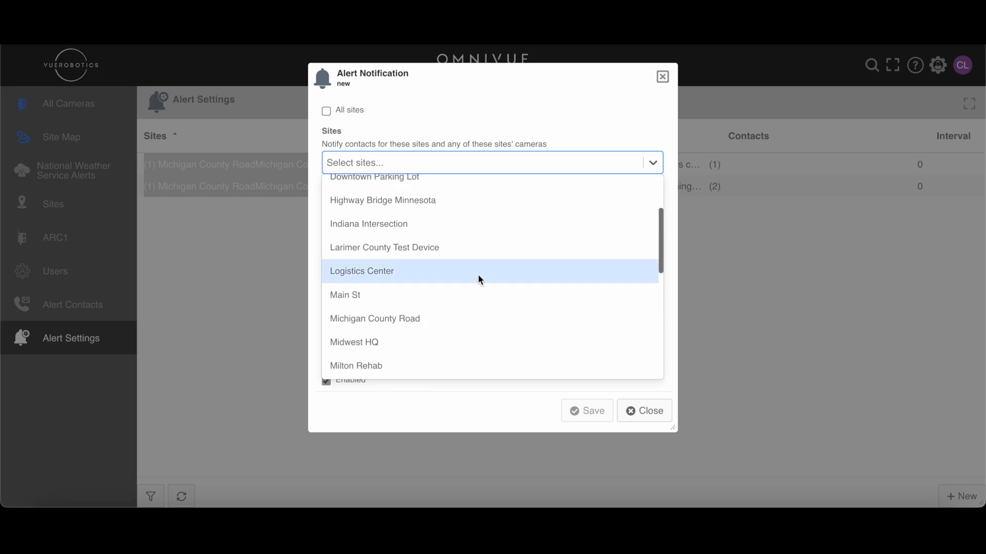
left_click(479, 275)
left_click(415, 118)
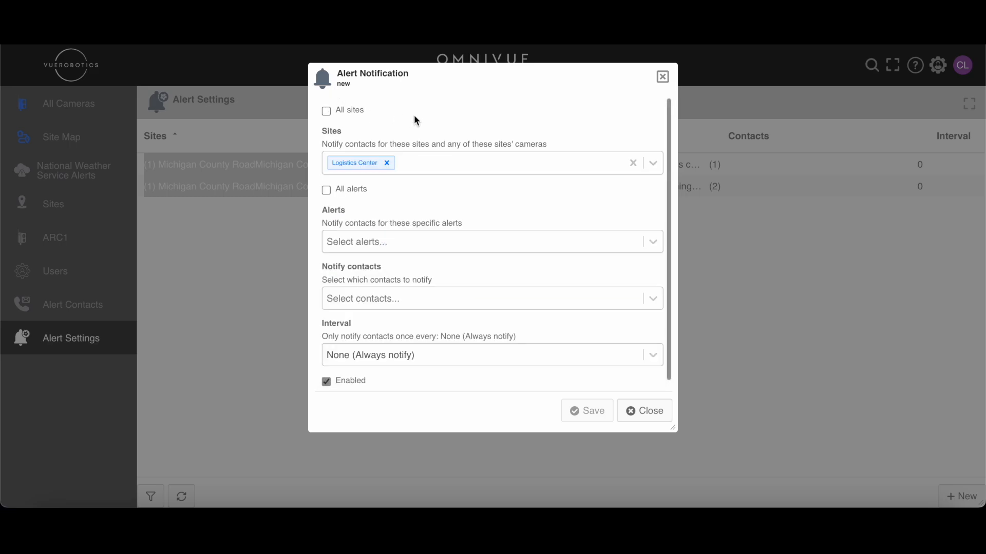
left_click(491, 166)
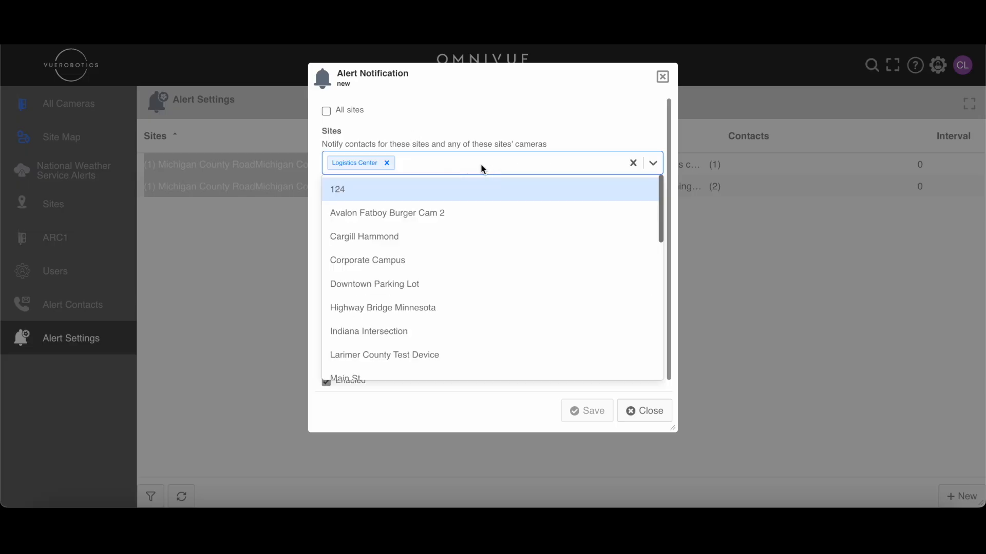
left_click(468, 111)
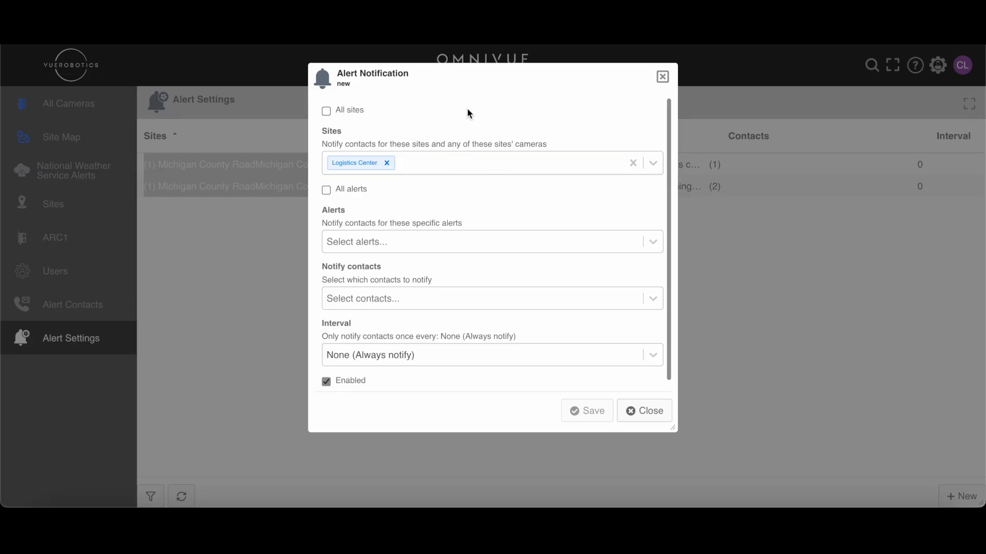
- Review the available alerts and add the Freeze warning for ground temperature at or below 34°F/1.11°C to the notification
scroll(379, 193, "down", 1)
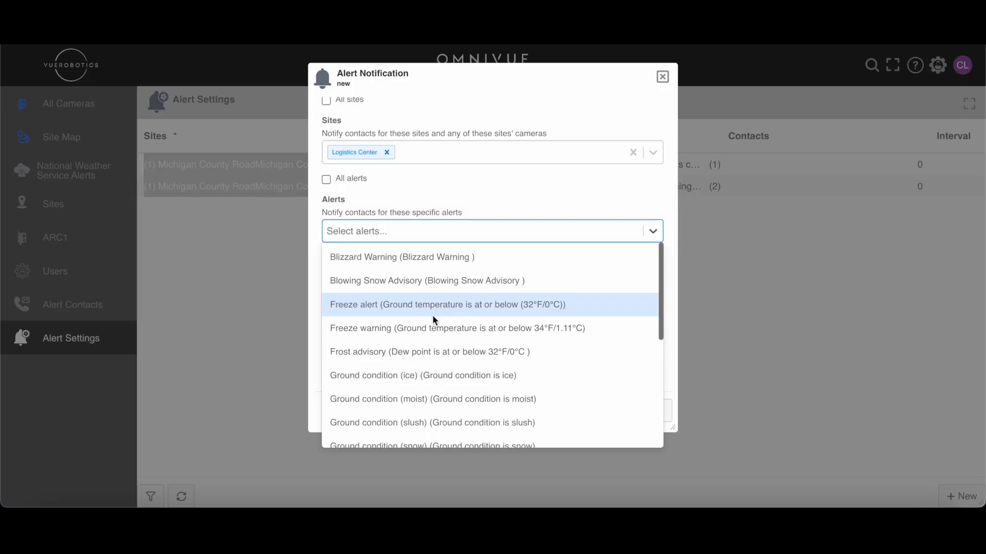
scroll(433, 317, "down", 1)
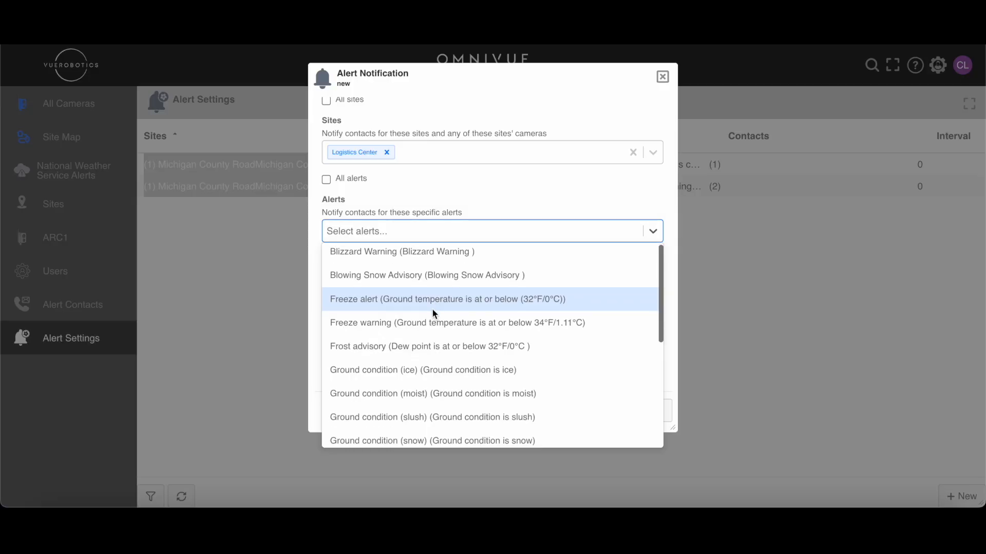
scroll(433, 311, "down", 3)
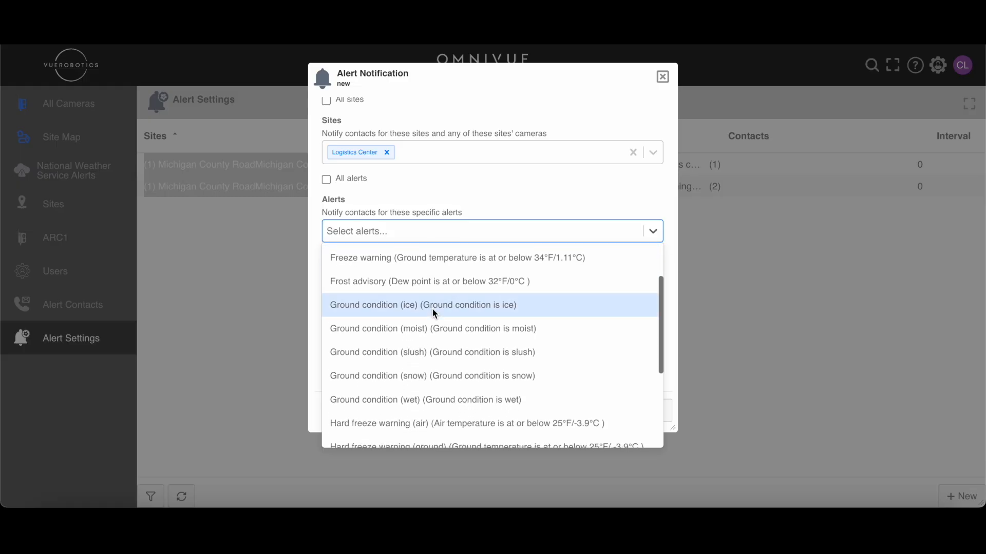
scroll(432, 308, "down", 4)
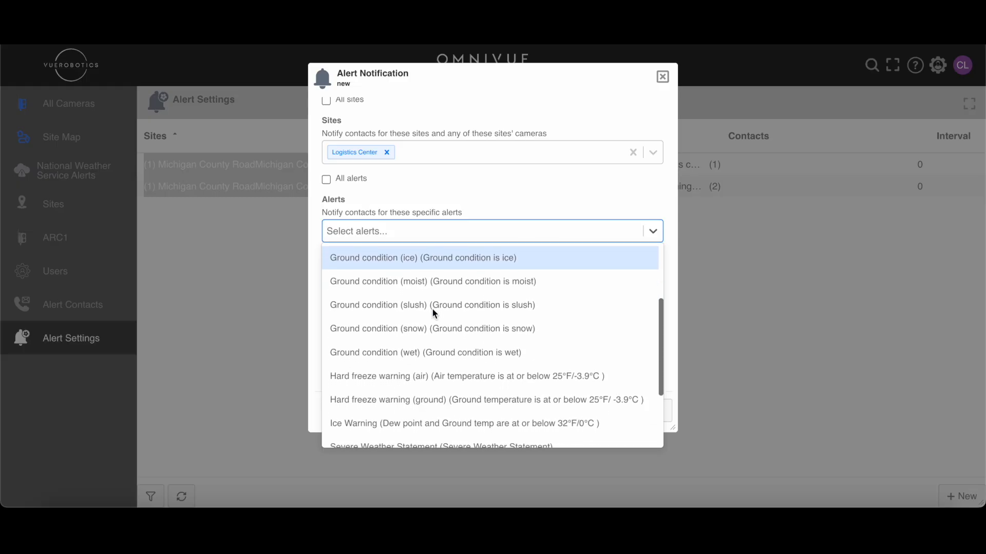
scroll(429, 358, "down", 3)
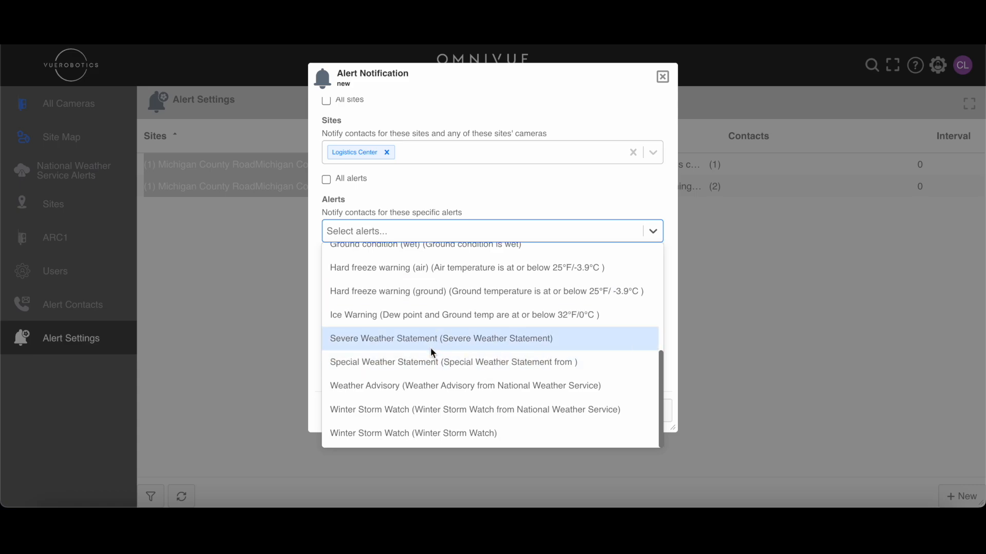
scroll(430, 348, "up", 6)
scroll(430, 347, "up", 5)
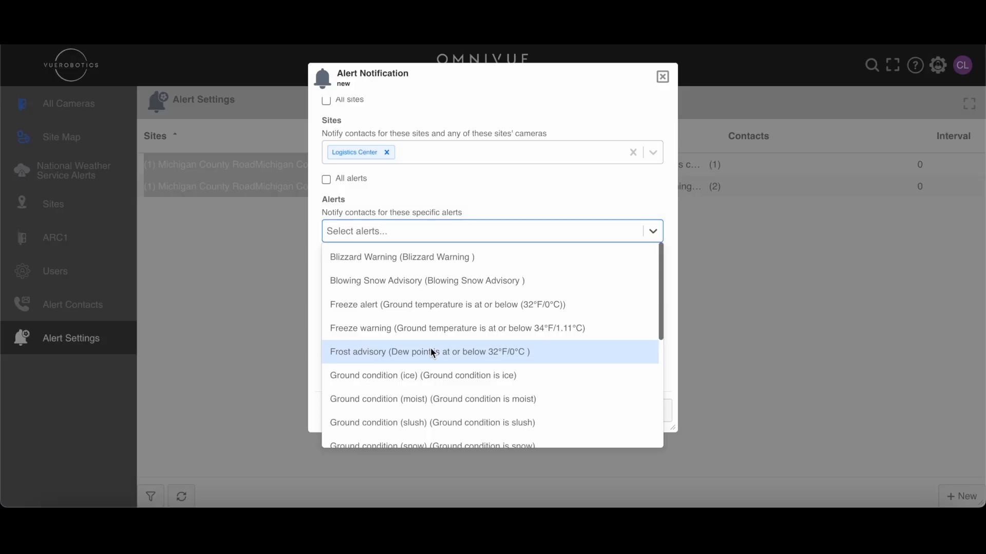
left_click(433, 330)
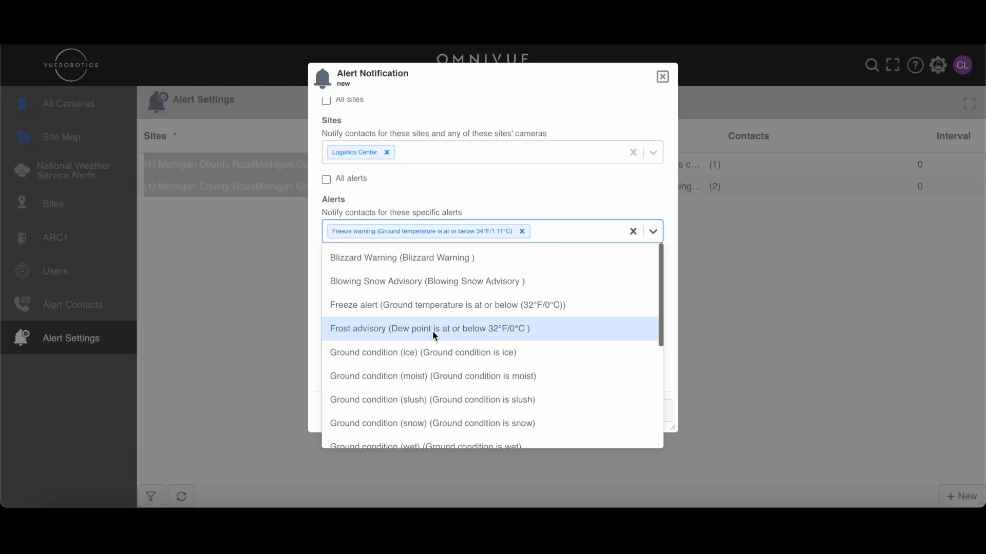
left_click(448, 198)
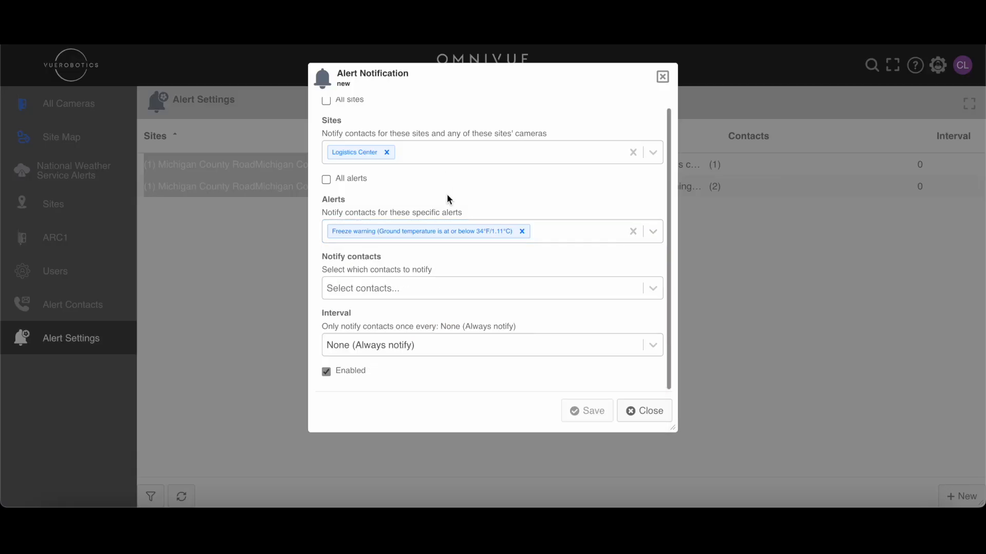
- Choose the Vue Test Email contact as the recipient of the notification
left_click(475, 290)
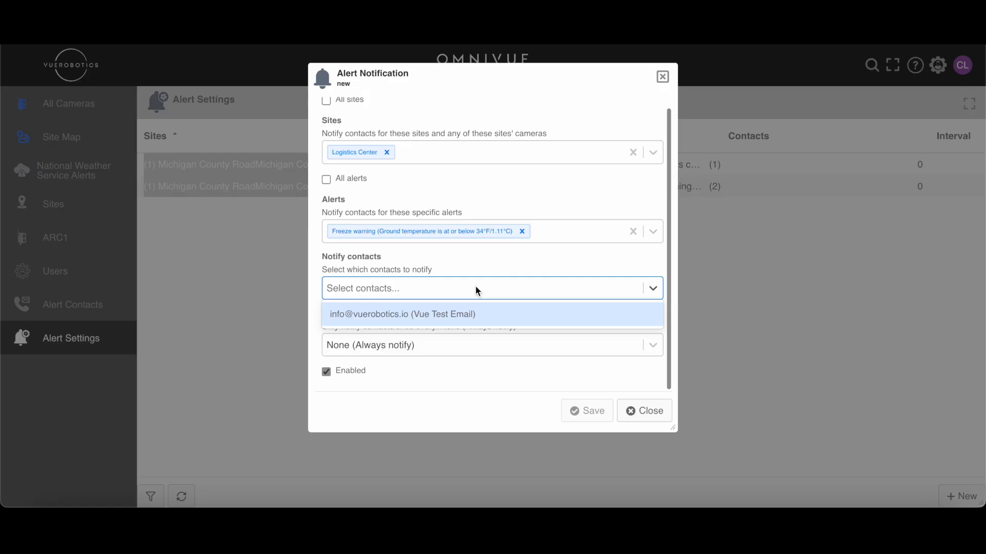
left_click(437, 314)
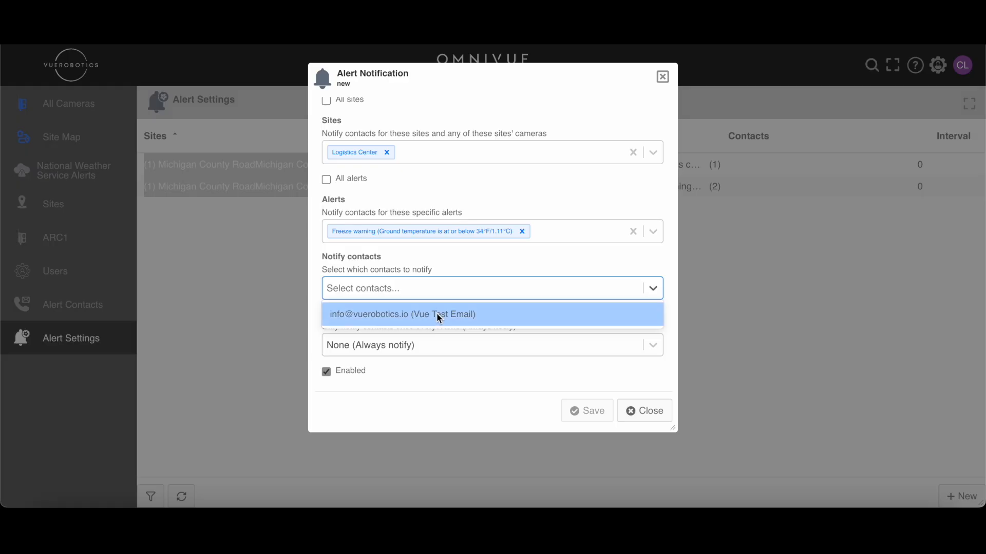
left_click(465, 270)
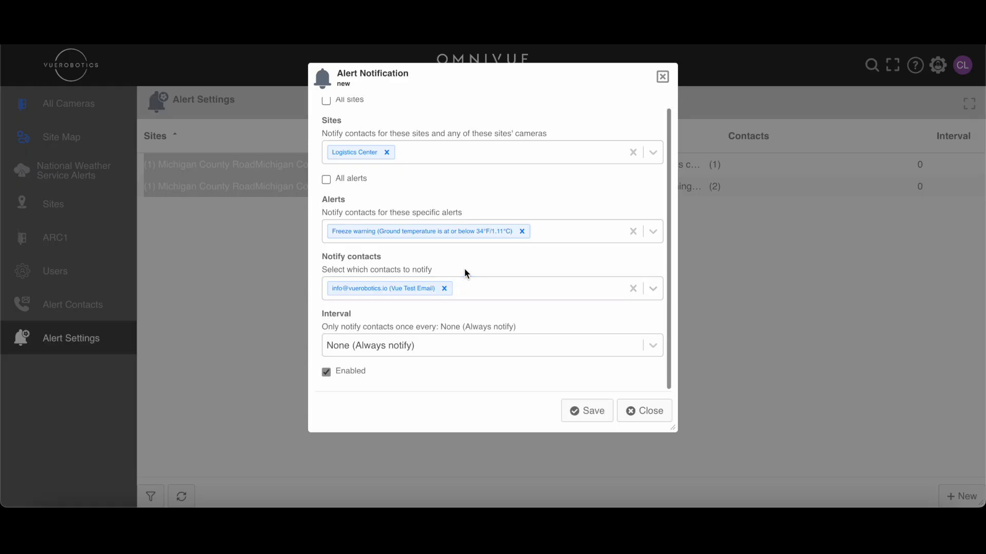
- Review the available notification intervals and set the interval to 2 hours
left_click(485, 346)
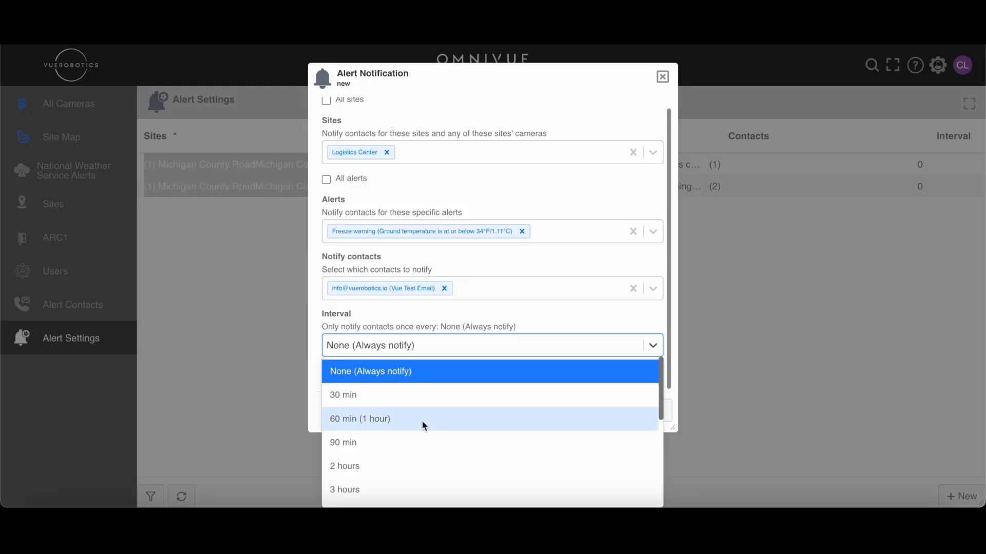
scroll(423, 424, "down", 1)
scroll(422, 425, "down", 2)
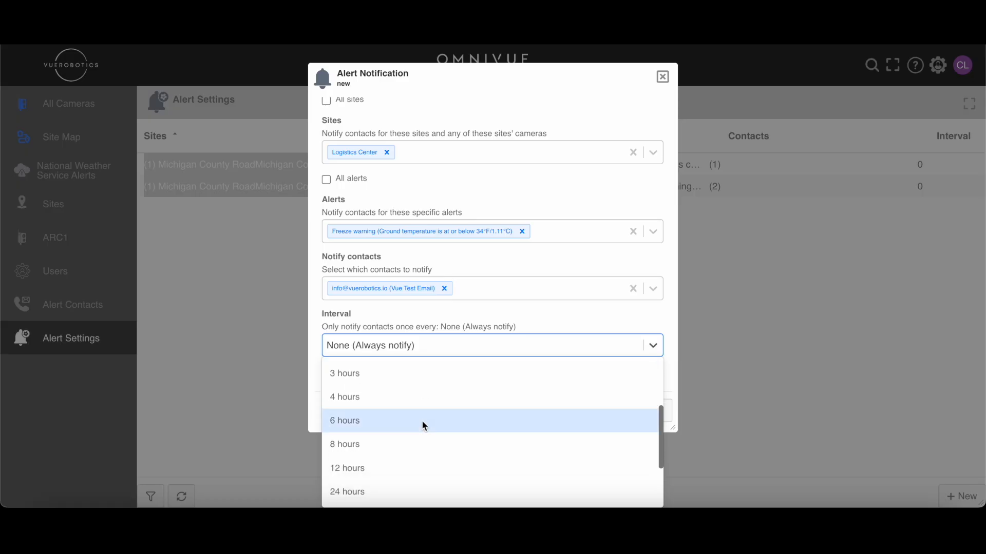
scroll(422, 425, "down", 1)
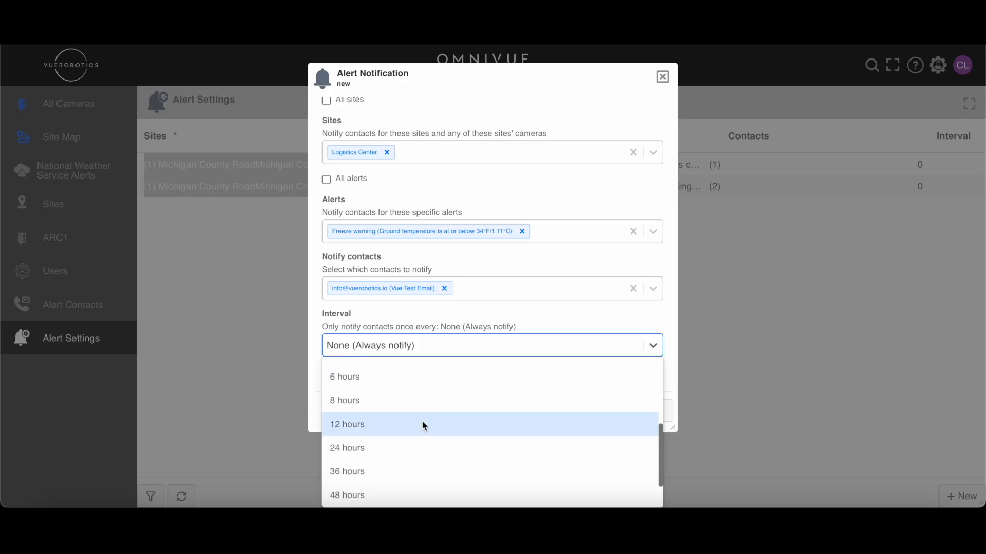
scroll(422, 426, "down", 1)
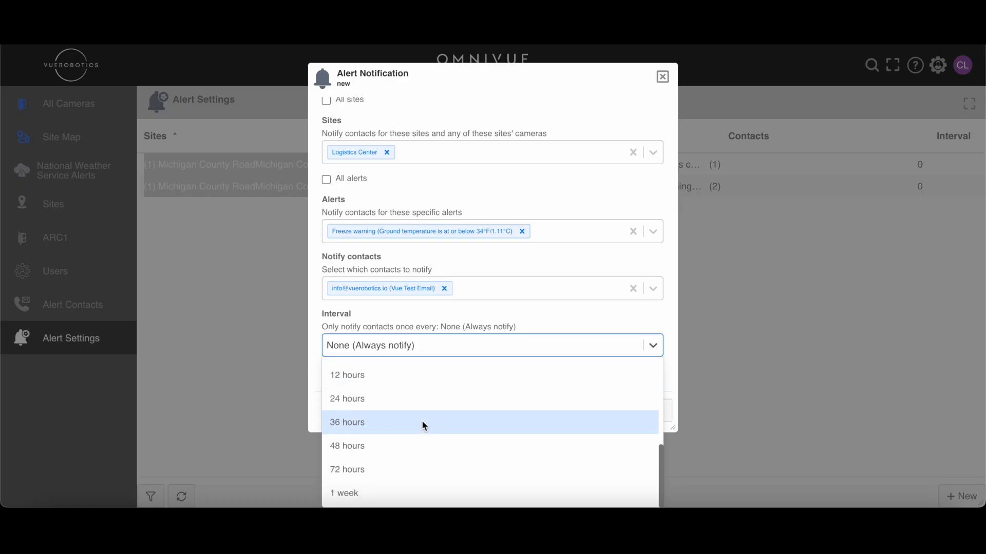
scroll(422, 425, "up", 3)
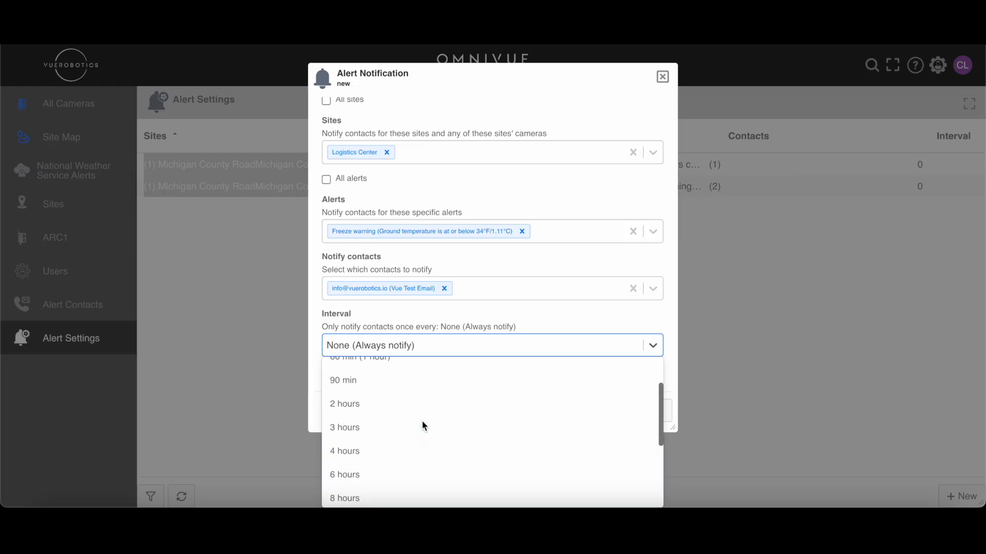
scroll(422, 425, "down", 2)
scroll(422, 425, "up", 3)
left_click(429, 402)
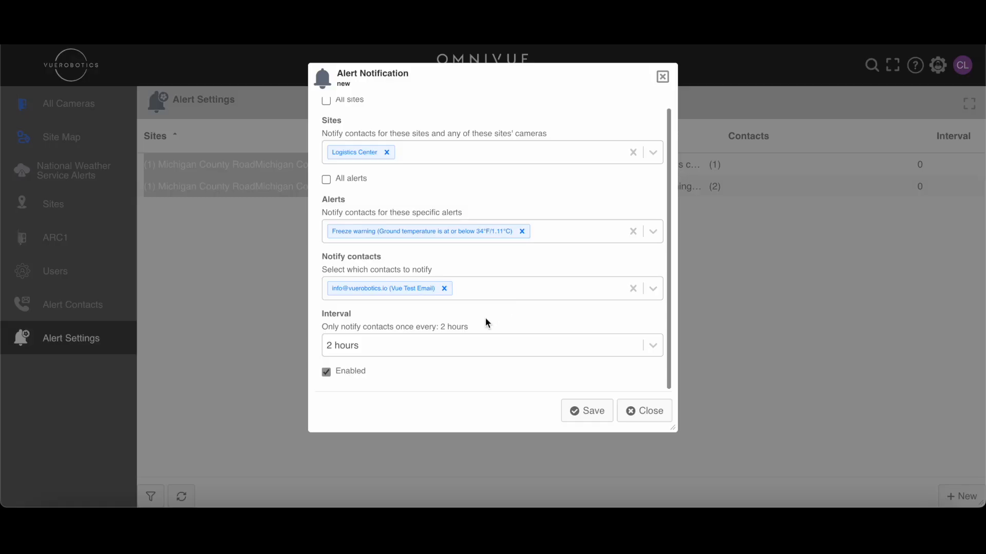
- Review and save the new alert notification, and return to the alert contacts list
scroll(487, 322, "up", 1)
scroll(486, 323, "down", 1)
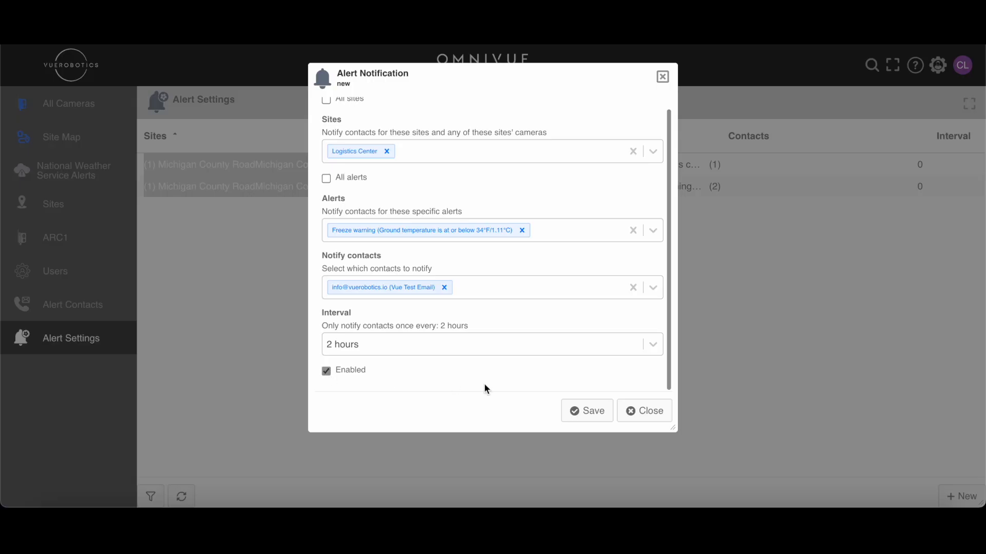
left_click(591, 414)
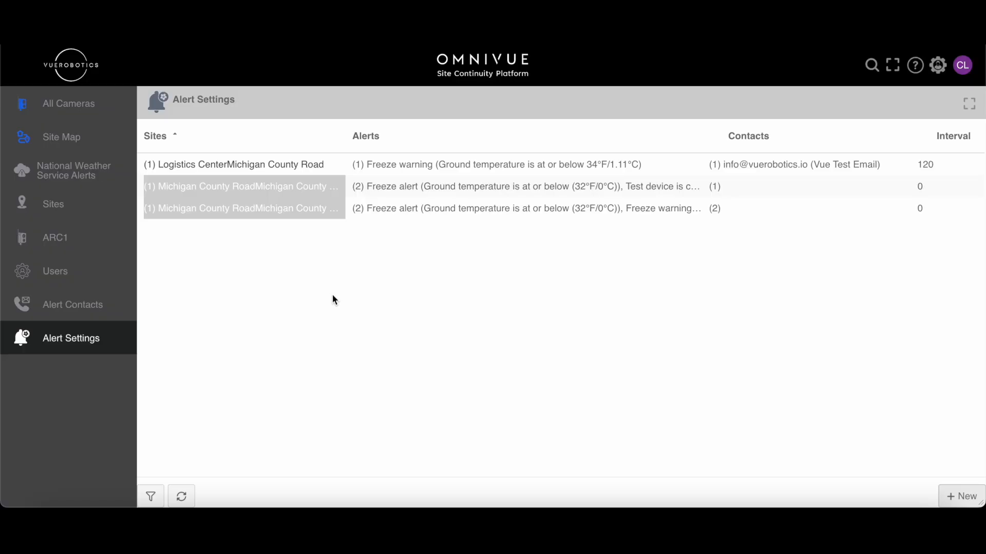
left_click(106, 317)
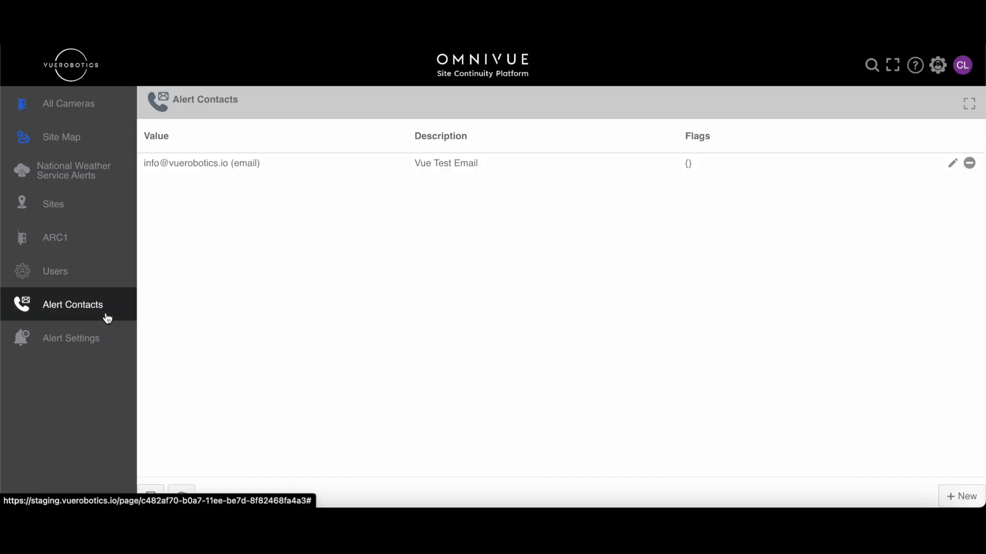